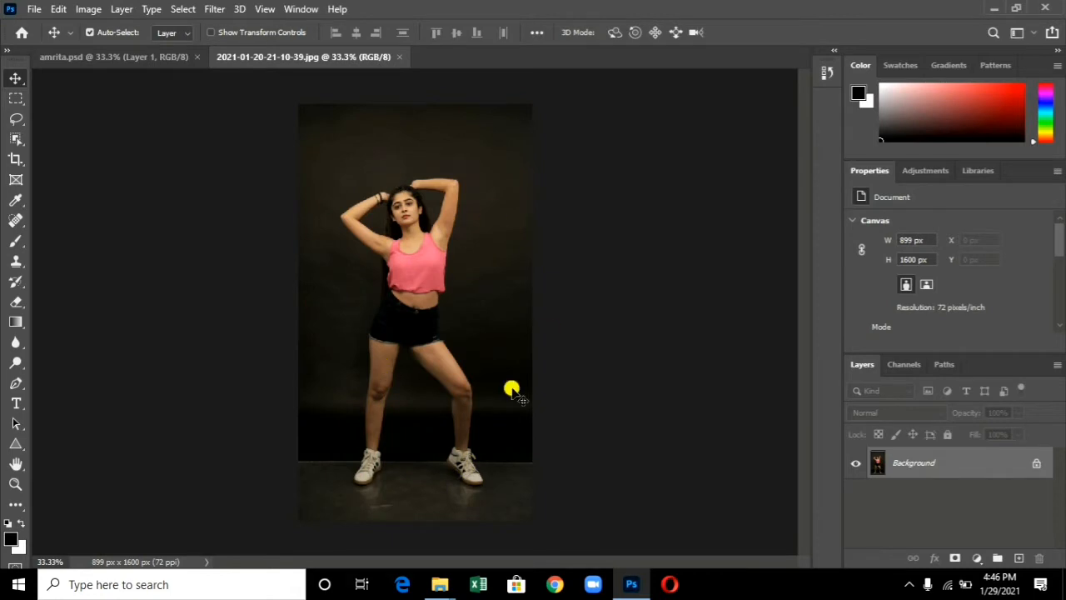
Convert the locked background of the dancer photo into a regular editable layer
double_click(939, 468)
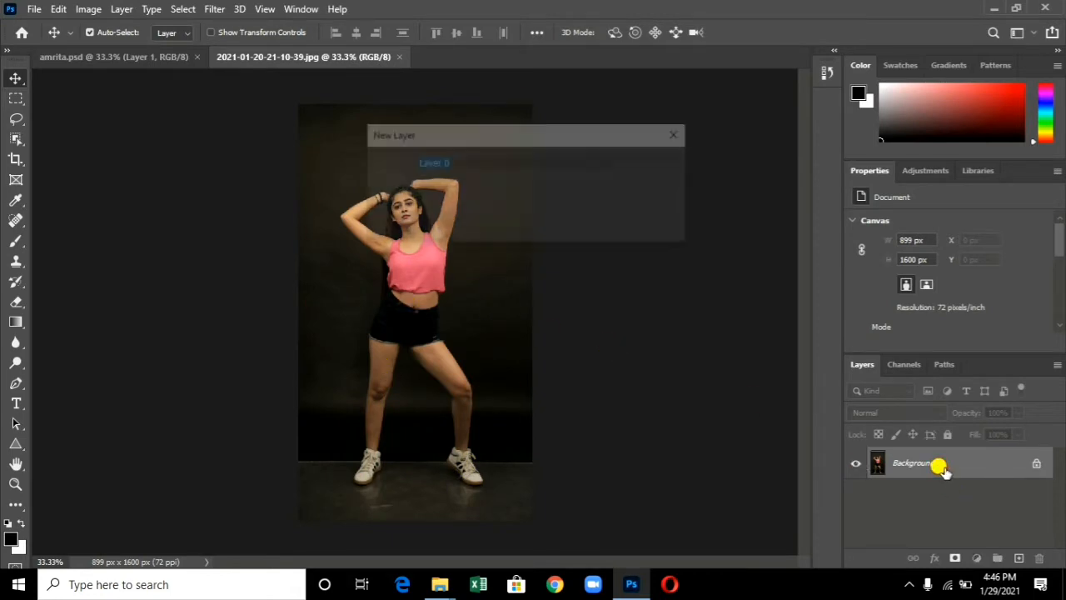
key(Return)
Select the dancer's body from head to shoes with the Quick Selection tool, using a 50 px brush
key(z)
right_click(396, 337)
click(433, 340)
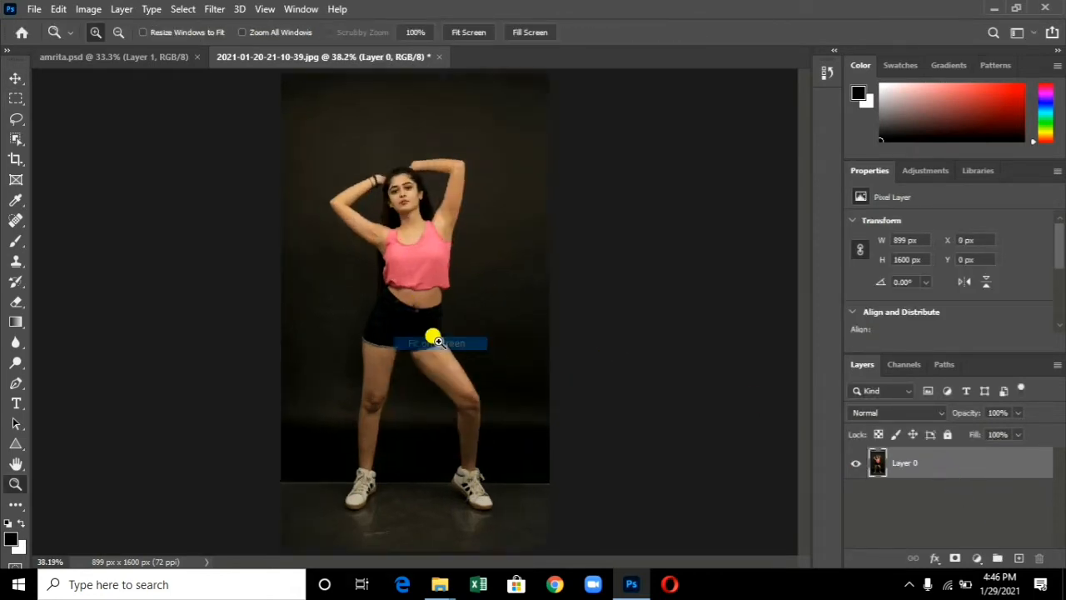
click(406, 318)
click(406, 317)
click(16, 139)
click(88, 154)
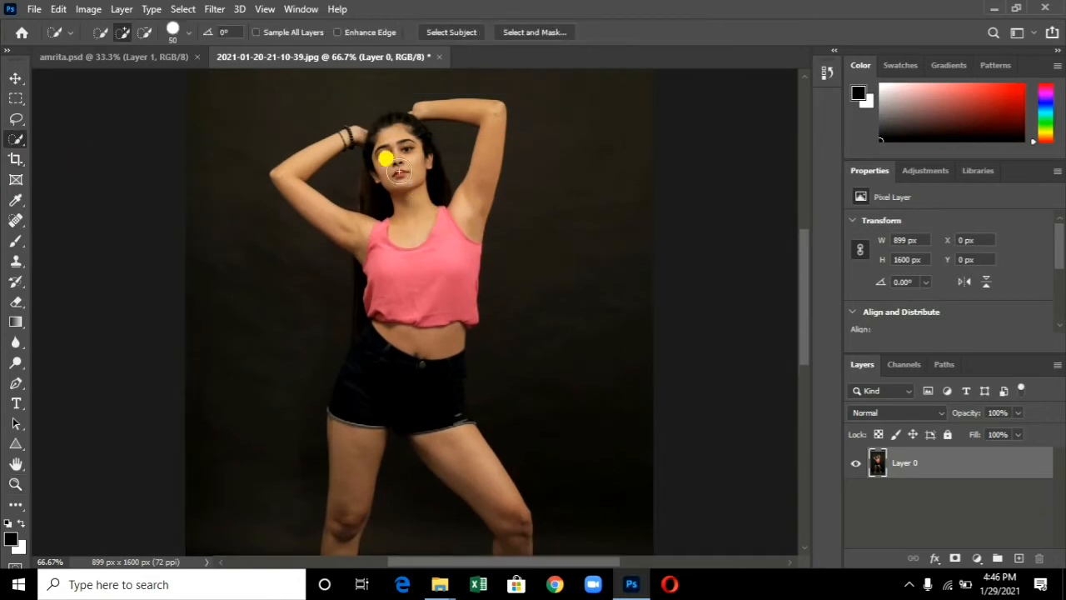
mouse_move(381, 162)
mouse_down()
mouse_move(400, 286)
mouse_move(352, 386)
mouse_move(385, 304)
mouse_move(353, 222)
mouse_move(381, 114)
mouse_move(446, 262)
mouse_up()
scroll(446, 262, down, 4)
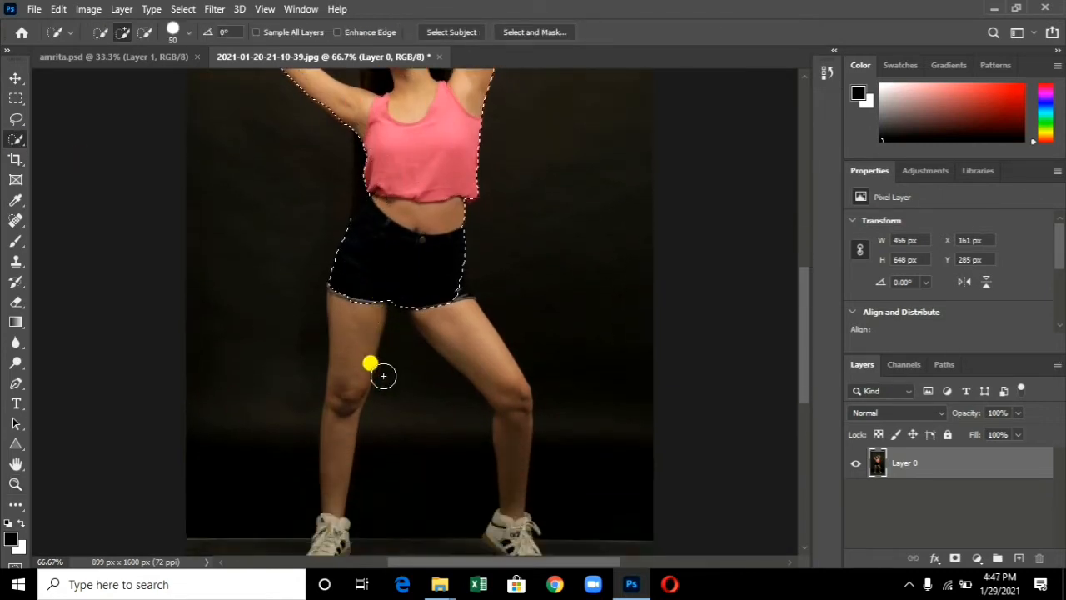
mouse_move(379, 366)
mouse_down()
mouse_move(349, 341)
mouse_move(315, 532)
mouse_move(324, 518)
mouse_move(512, 472)
mouse_move(534, 535)
mouse_move(453, 327)
mouse_up()
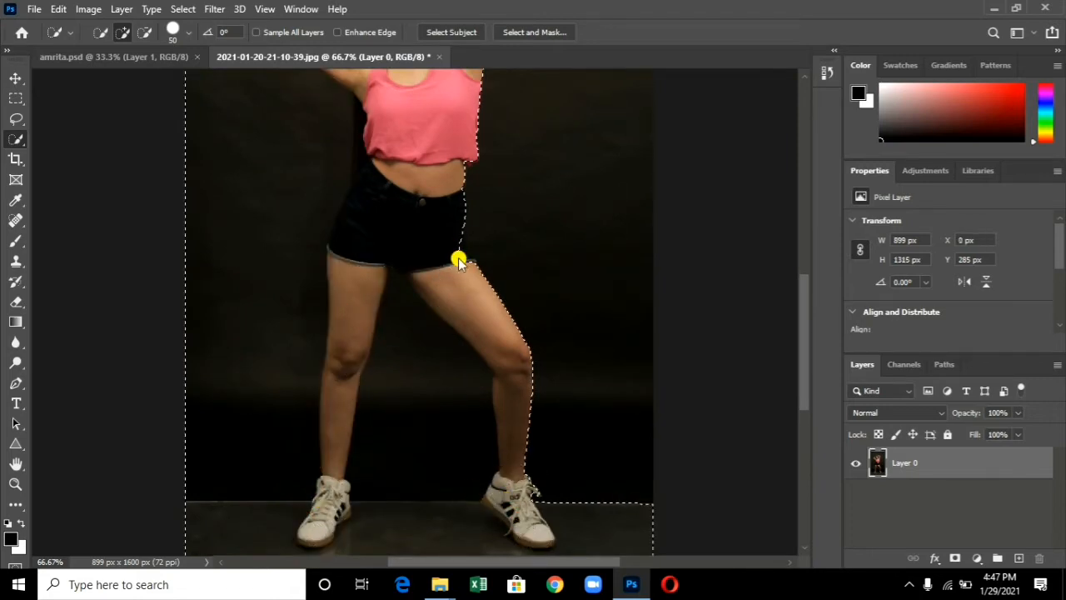
Subtract the dark backdrop beside the bent-elbow arm and straight leg from the selection
scroll(309, 209, up, 3)
click(144, 31)
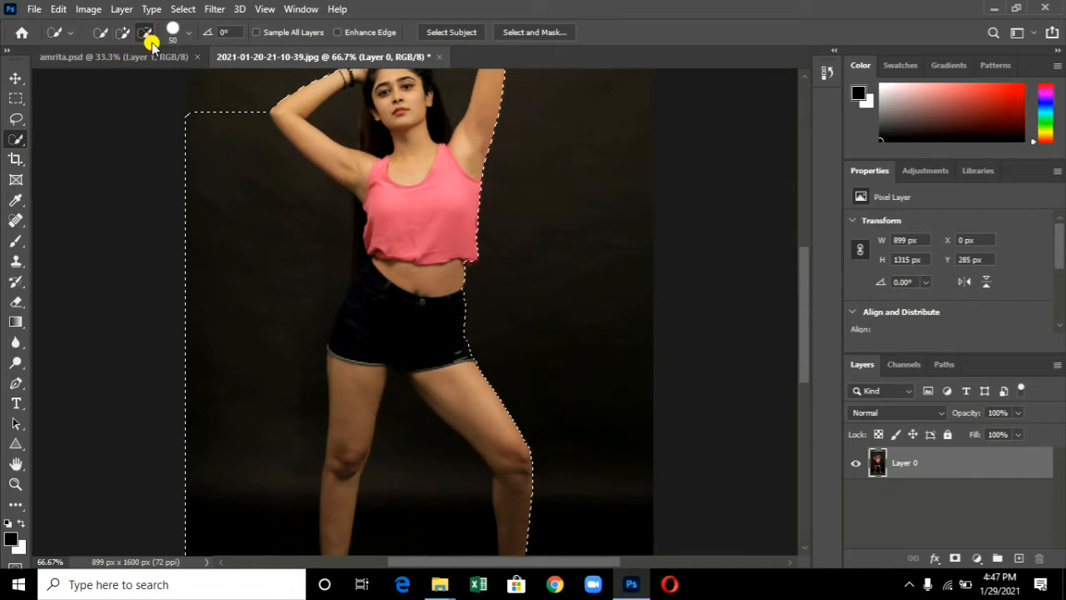
mouse_move(231, 164)
mouse_down()
mouse_move(276, 252)
mouse_move(252, 424)
mouse_up()
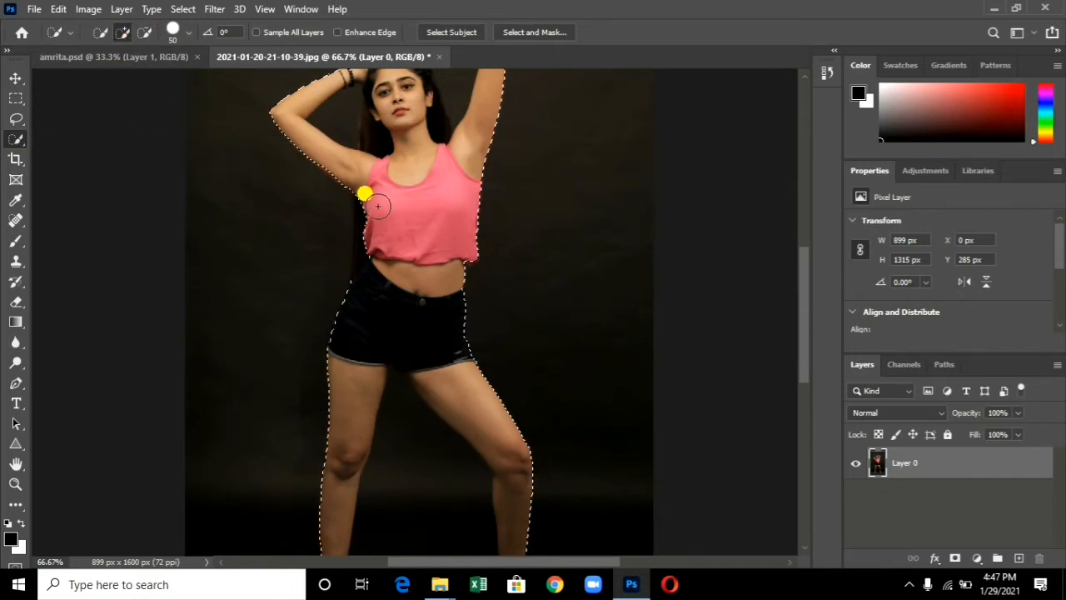
Subtract the studio floor around and beneath both shoes from the selection
scroll(522, 303, down, 1)
scroll(522, 302, down, 4)
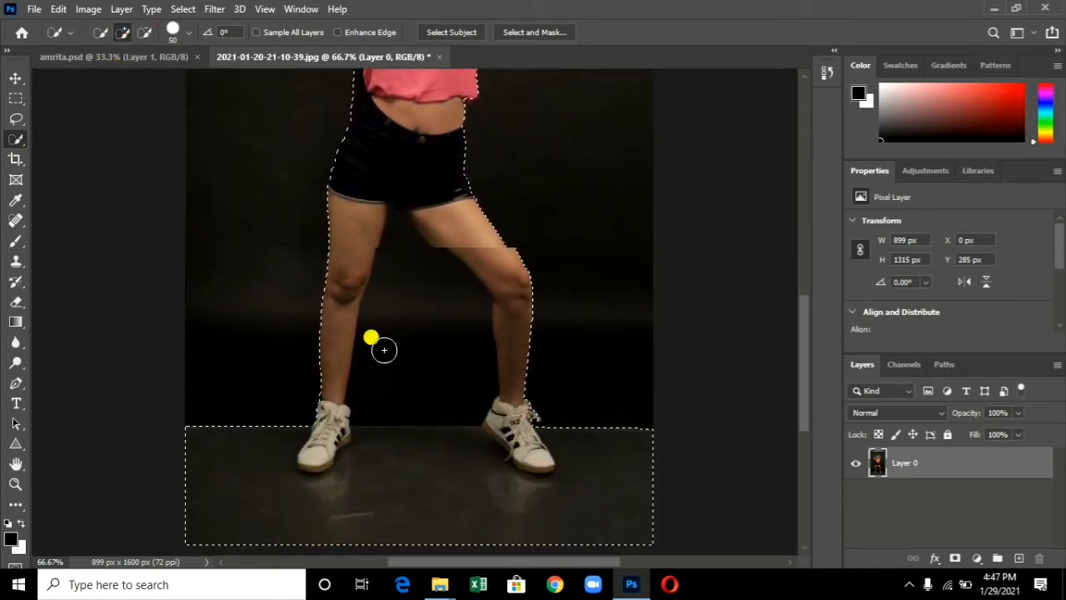
click(144, 32)
mouse_move(231, 433)
mouse_down()
mouse_move(285, 514)
mouse_move(440, 498)
mouse_move(580, 512)
mouse_move(604, 452)
mouse_up()
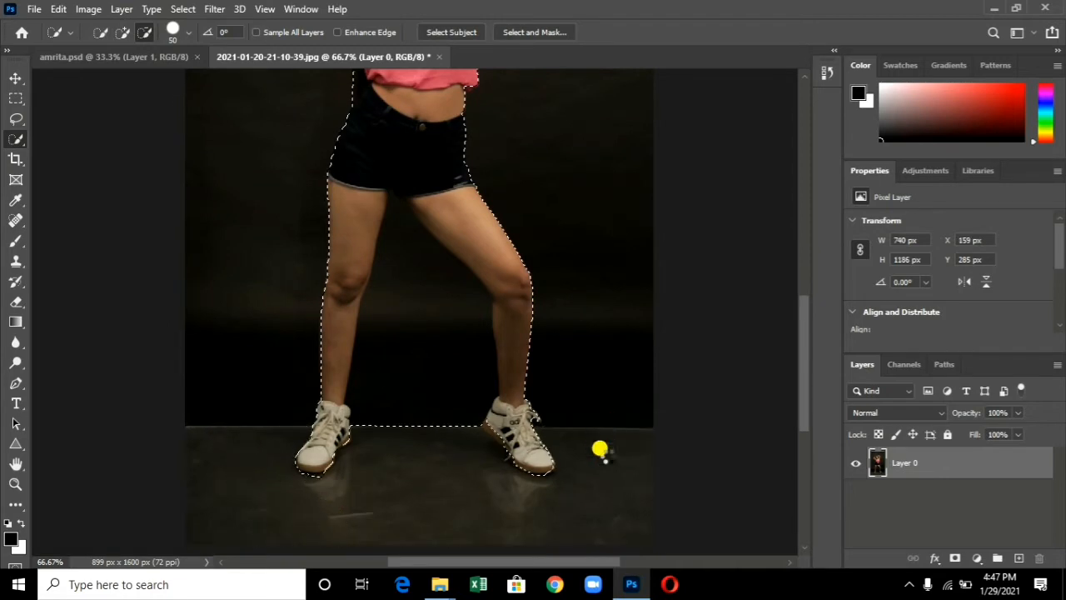
drag(329, 481, 300, 484)
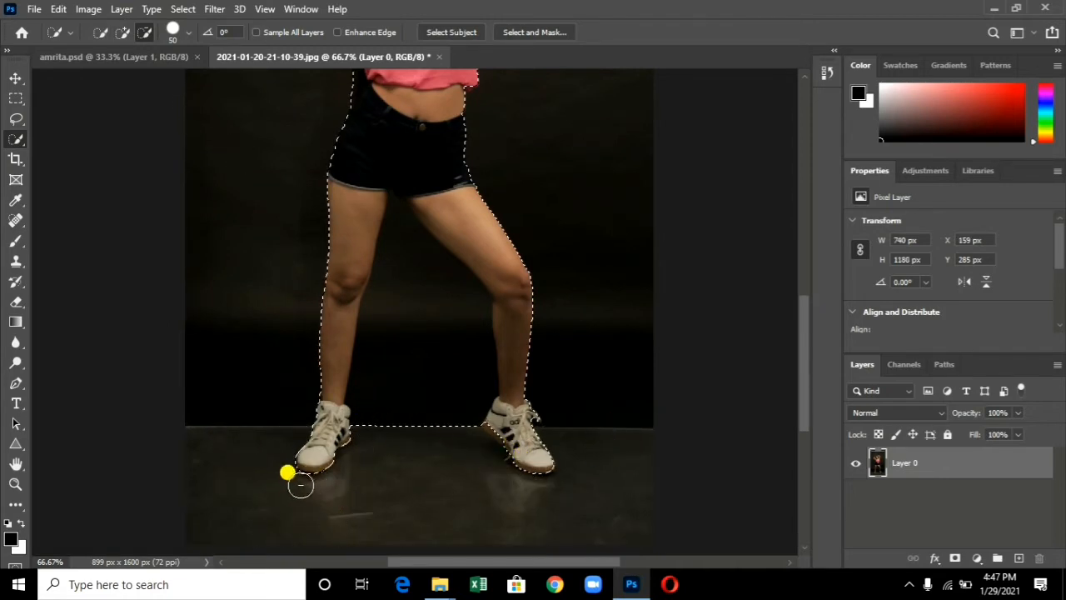
Subtract the gap between the dancer's legs up to the shorts from the selection, reducing the brush to 10 px
click(124, 33)
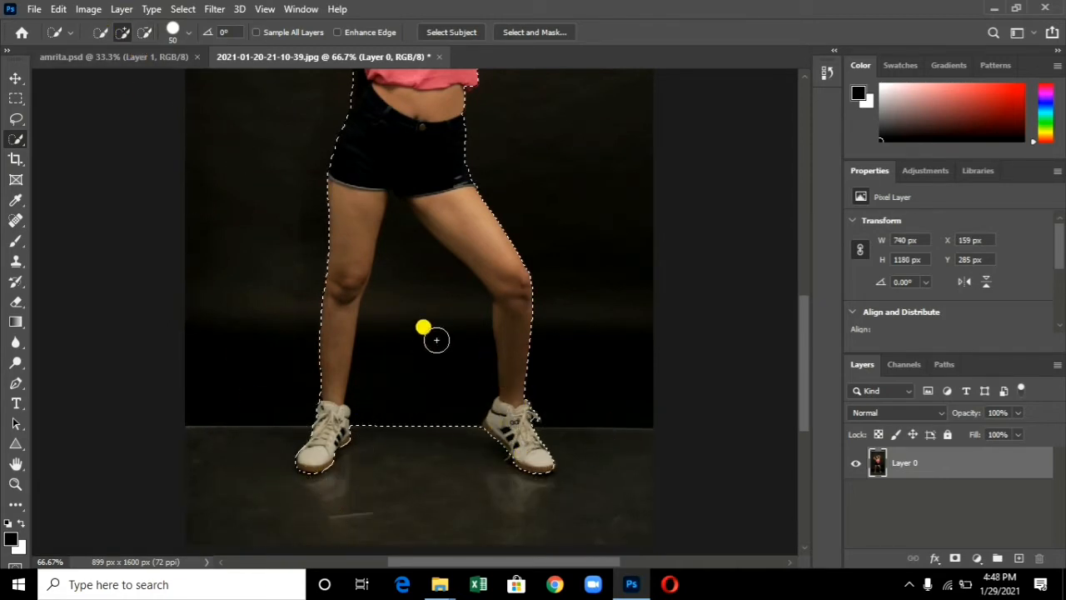
click(142, 32)
drag(392, 413, 395, 312)
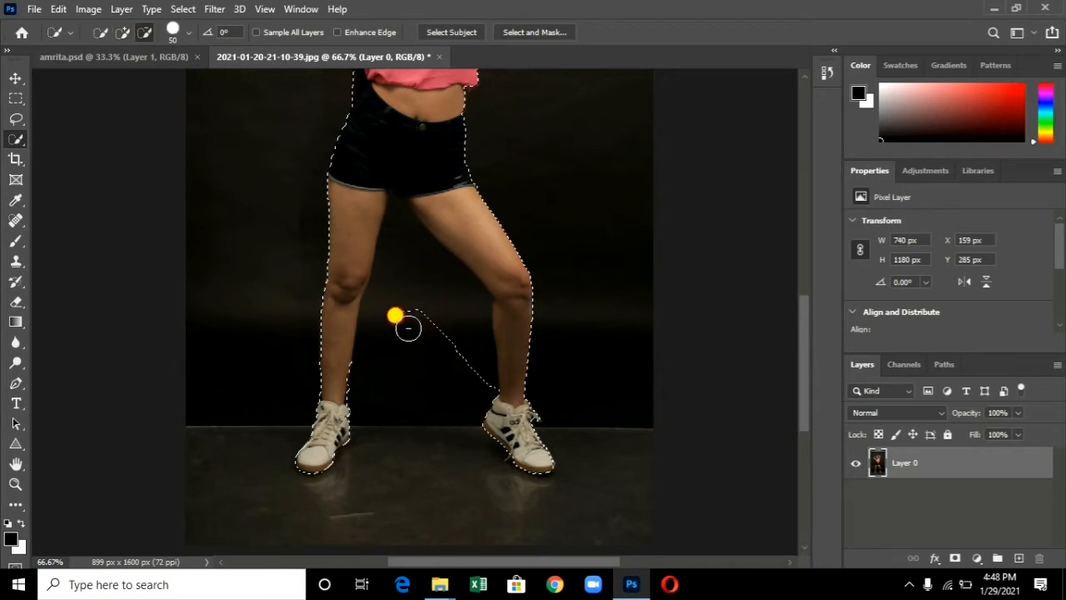
click(124, 33)
click(411, 195)
click(144, 36)
key(bracketleft)
key(bracketleft)
key(bracketleft)
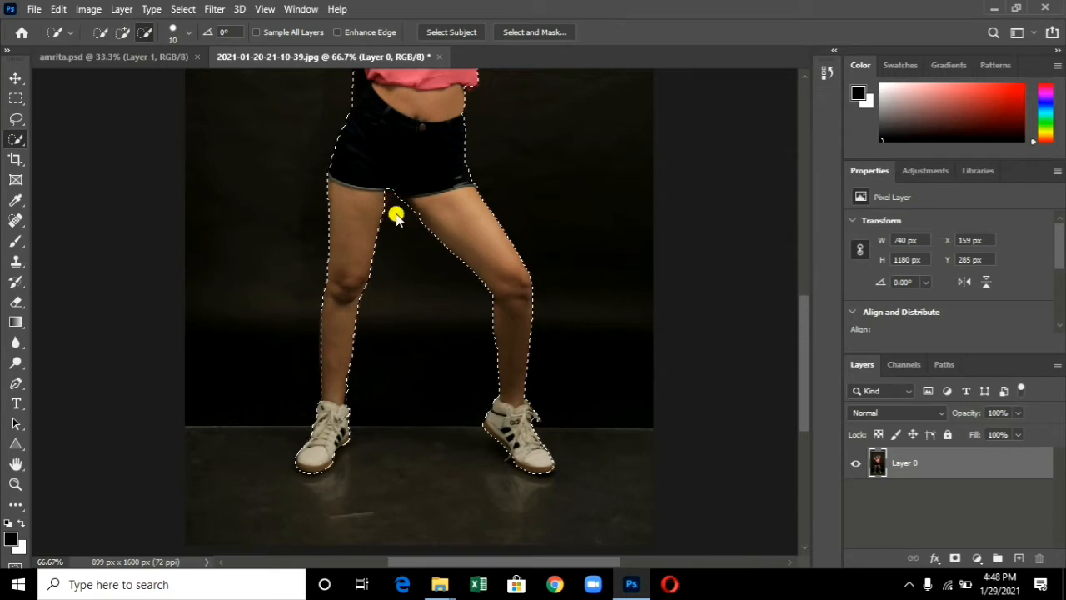
Subtract the gap between the dancer's hair and her fully raised arm from the selection with a 25 px brush
scroll(434, 250, up, 5)
key(bracketright)
key(bracketright)
key(bracketright)
drag(456, 119, 457, 107)
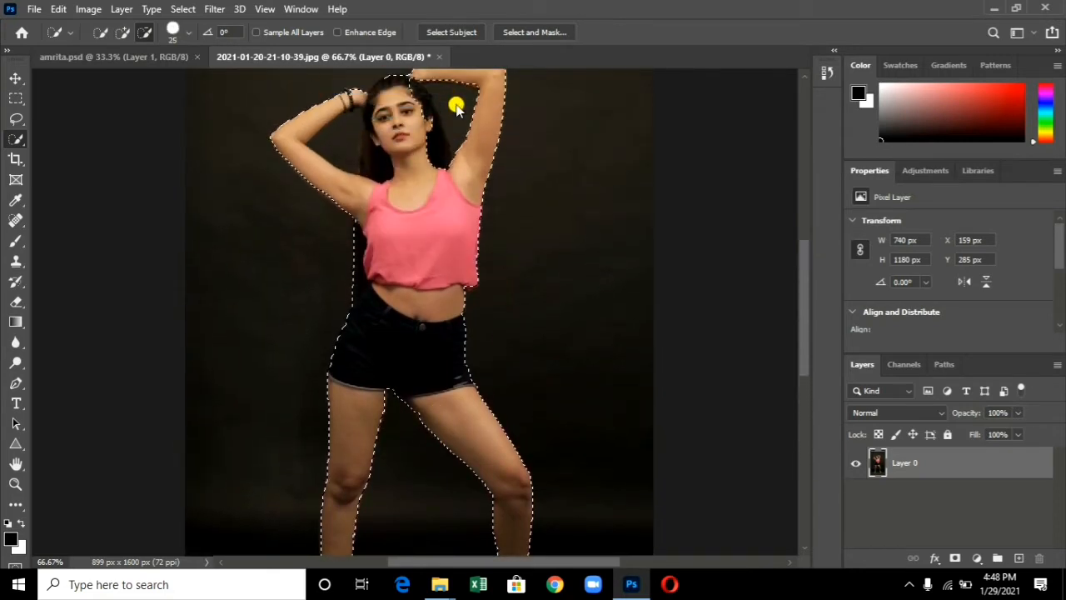
Subtract the gap inside the bangled arm from the selection and add the hair edge and wrist back
click(123, 33)
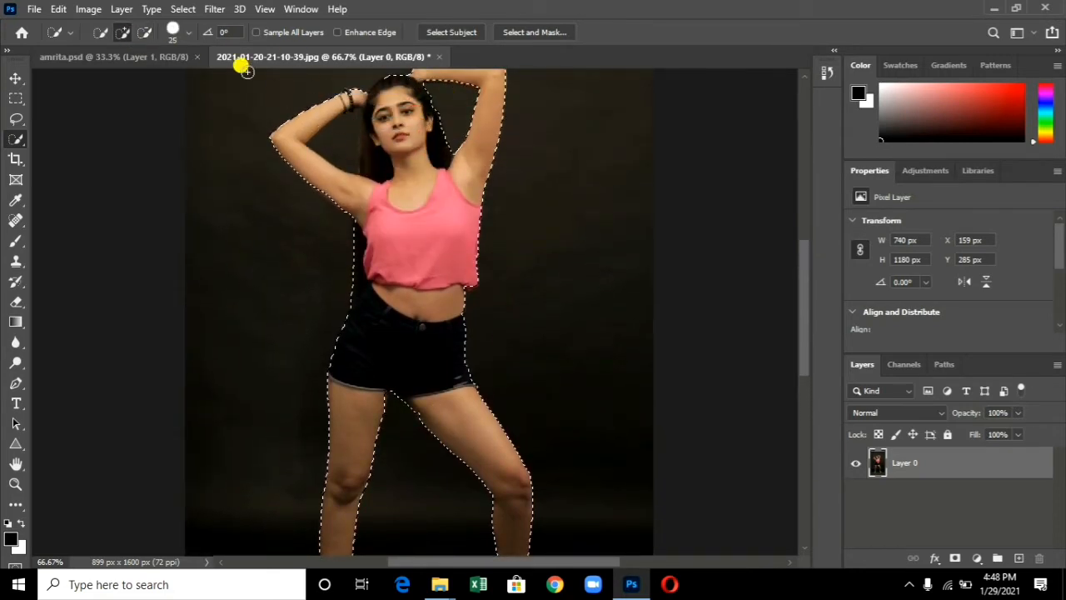
click(145, 32)
click(341, 144)
click(124, 33)
drag(374, 110, 370, 155)
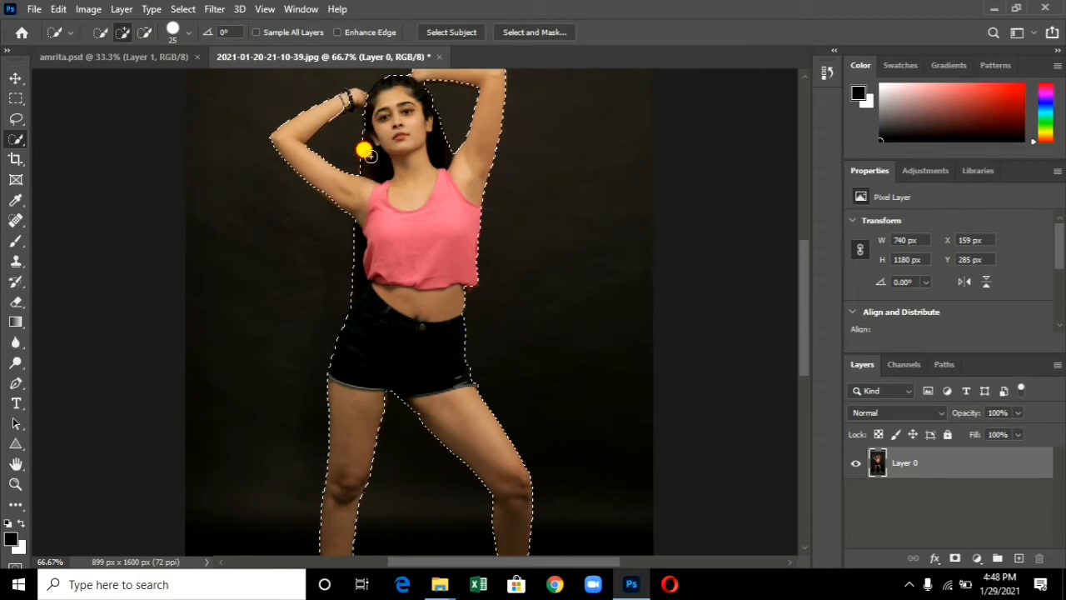
drag(362, 101, 340, 101)
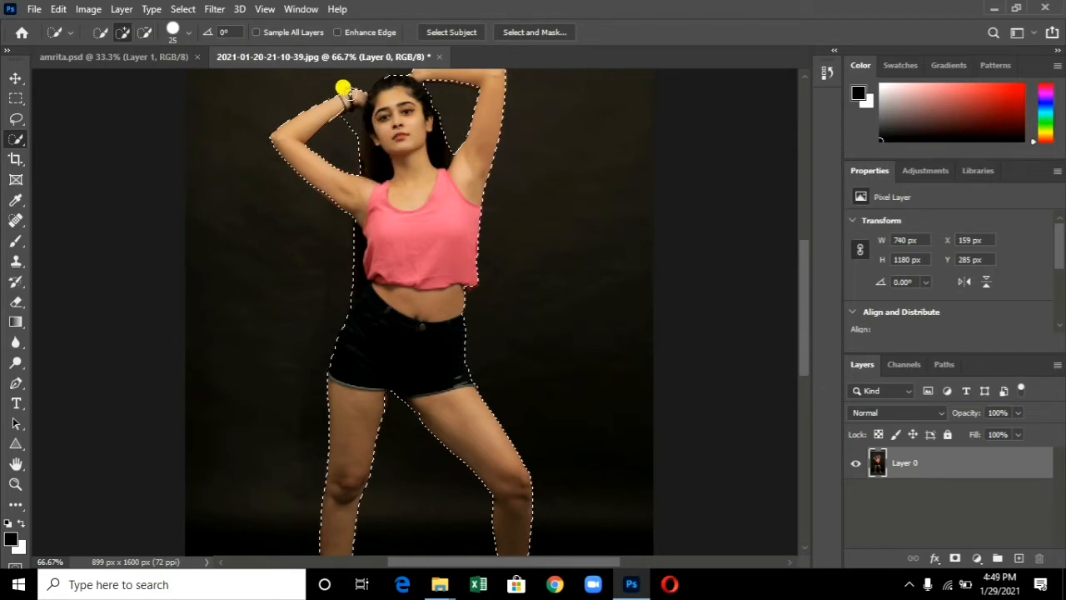
click(145, 32)
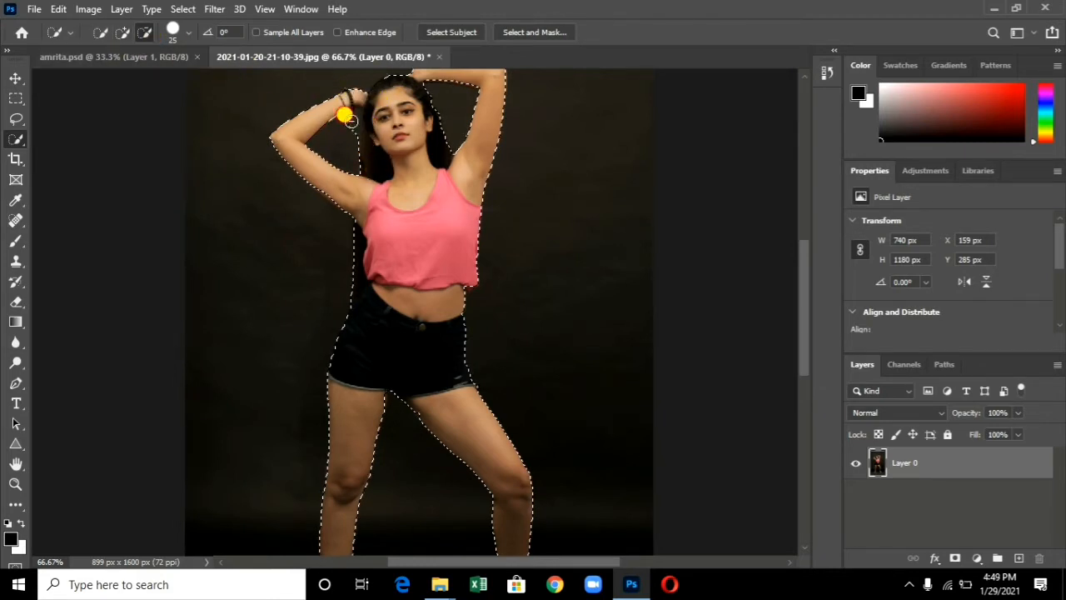
Add a layer mask from the selection to hide the studio background around the dancer
click(955, 556)
key(z)
right_click(508, 274)
click(510, 273)
key(v)
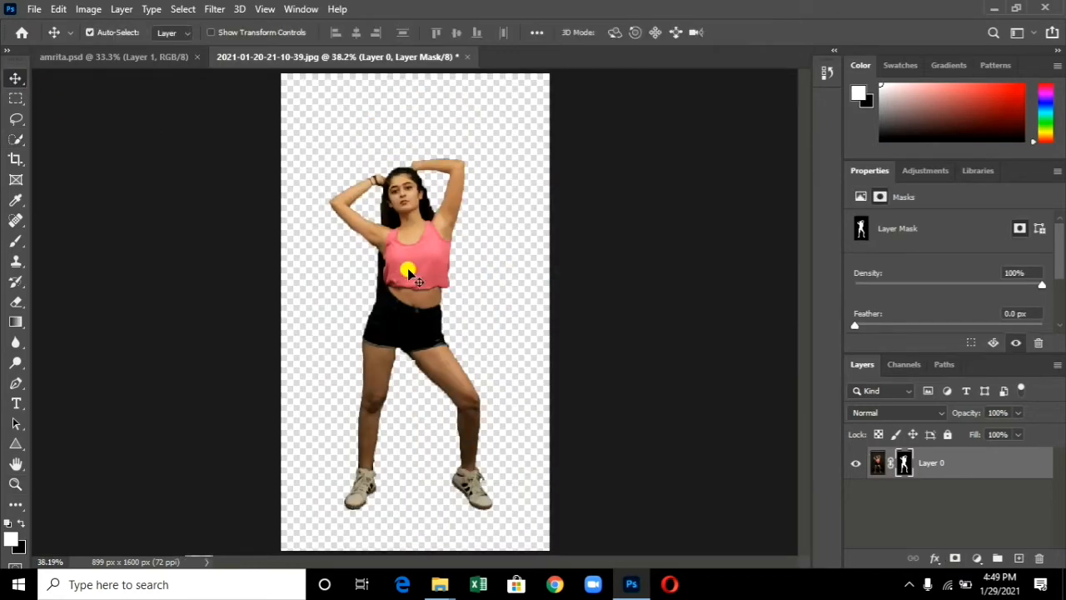
Widen the canvas on both sides with the Crop tool to about 1522 x 1600 px
click(15, 158)
drag(546, 308, 604, 309)
drag(233, 305, 178, 305)
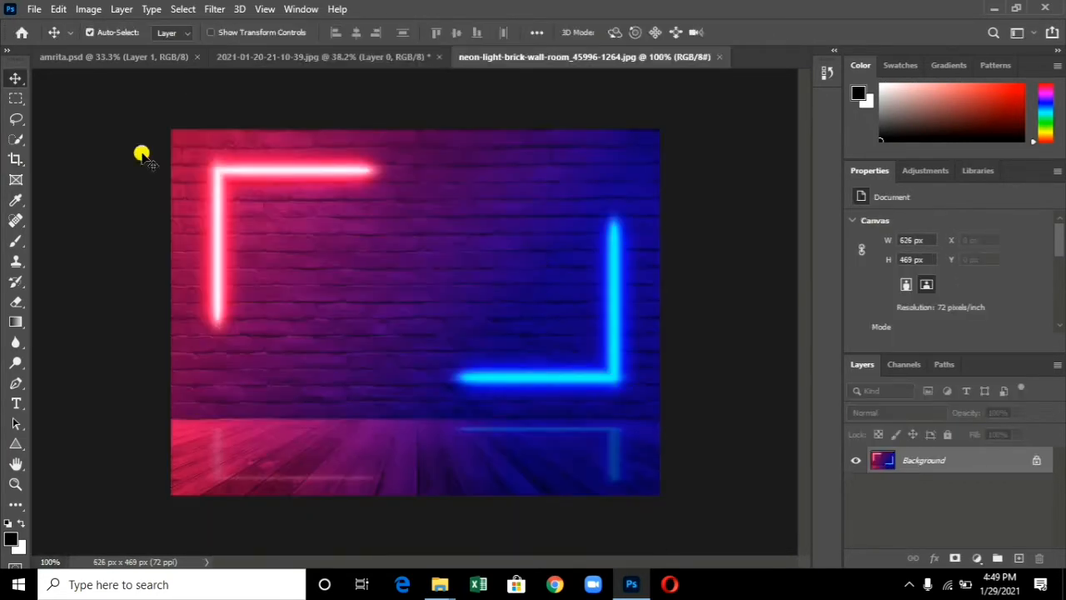
Copy the neon brick wall image into the dancer document and stretch it to fill the 1522 x 1600 px canvas
drag(142, 152, 240, 64)
drag(348, 348, 350, 347)
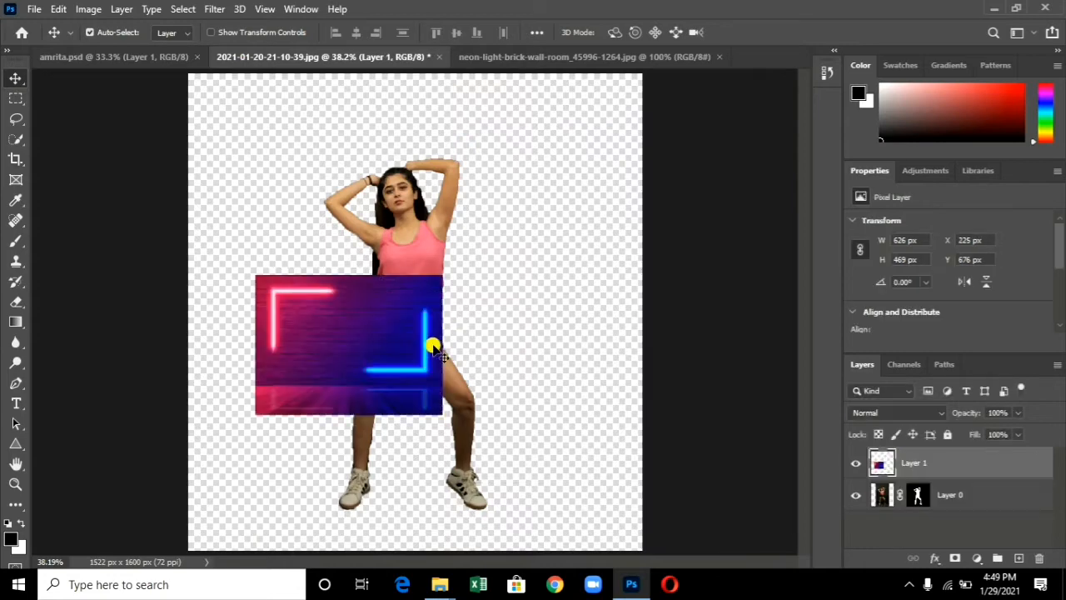
key(ctrl+t)
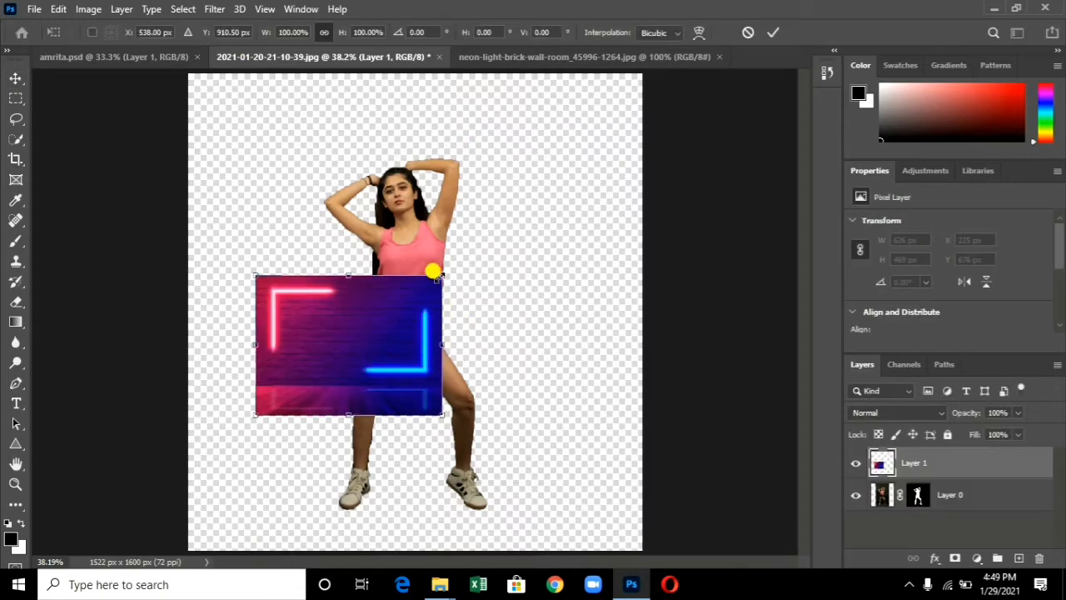
drag(434, 272, 635, 72)
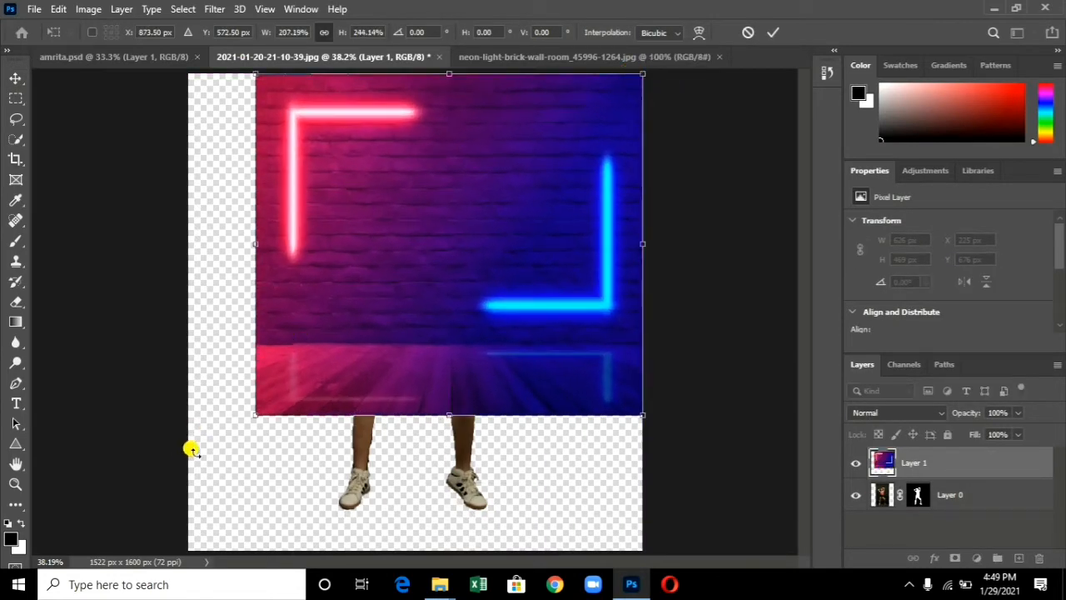
drag(254, 414, 181, 551)
key(Return)
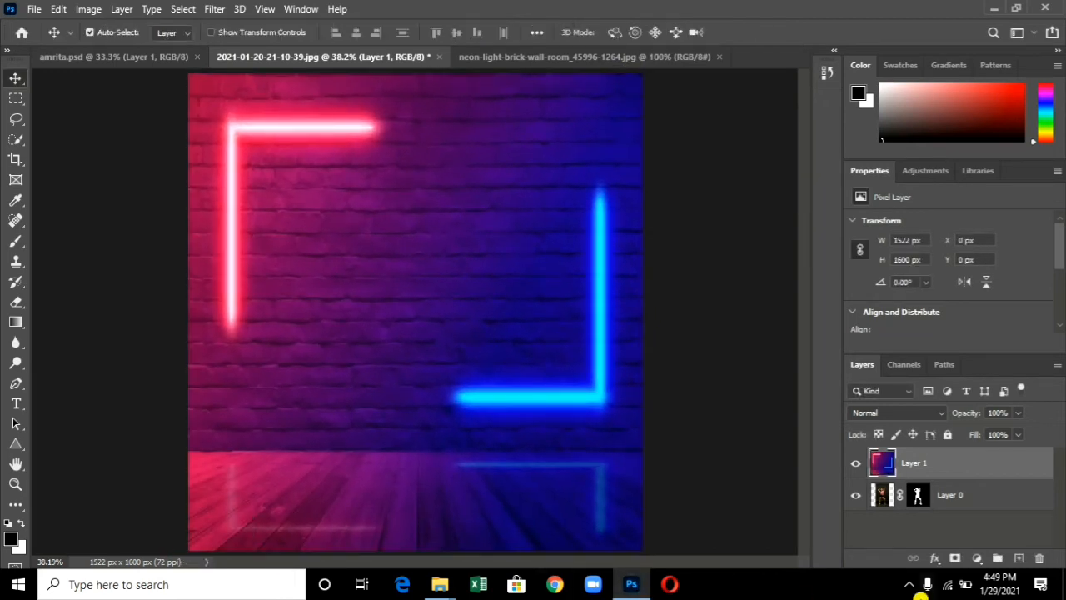
Move the dancer layer above the neon wall layer and close the neon wall source image
drag(966, 491, 961, 452)
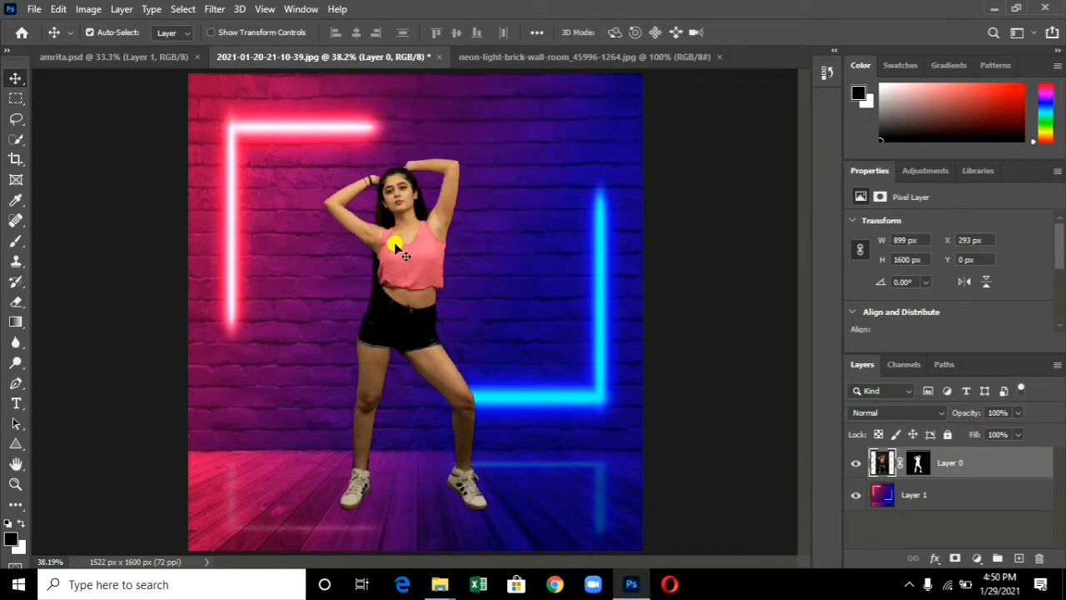
click(646, 57)
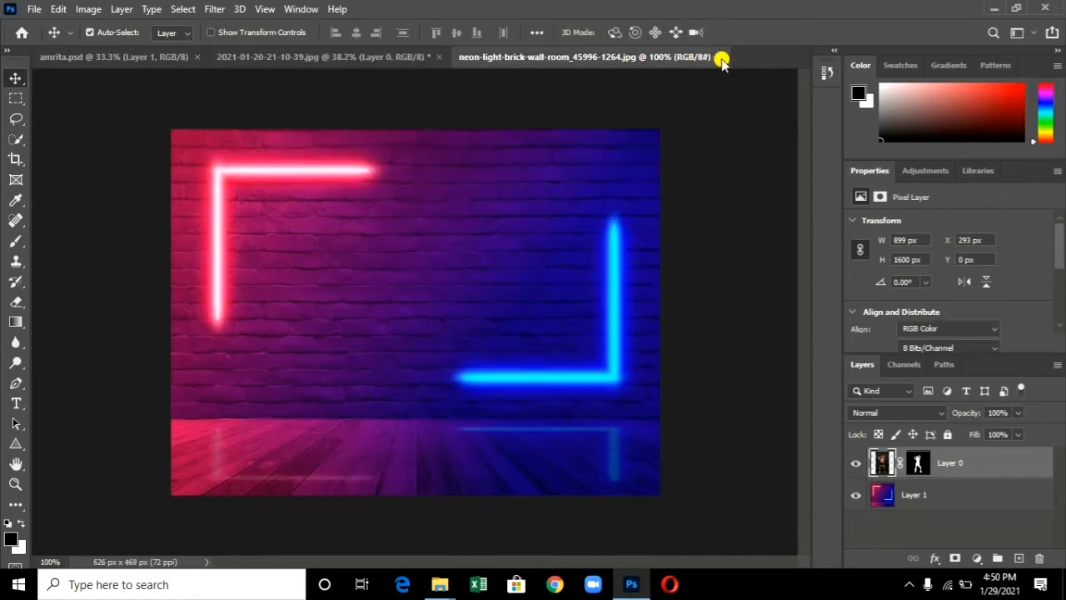
click(719, 57)
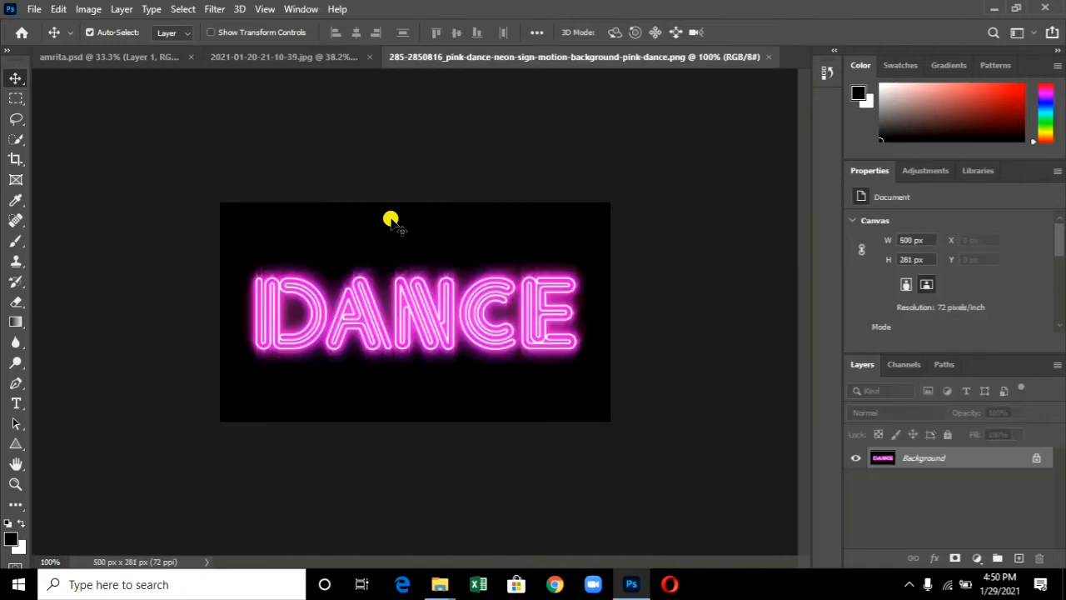
Copy the pink DANCE neon sign into the dancer document and set its blend mode to Screen
drag(450, 310, 406, 236)
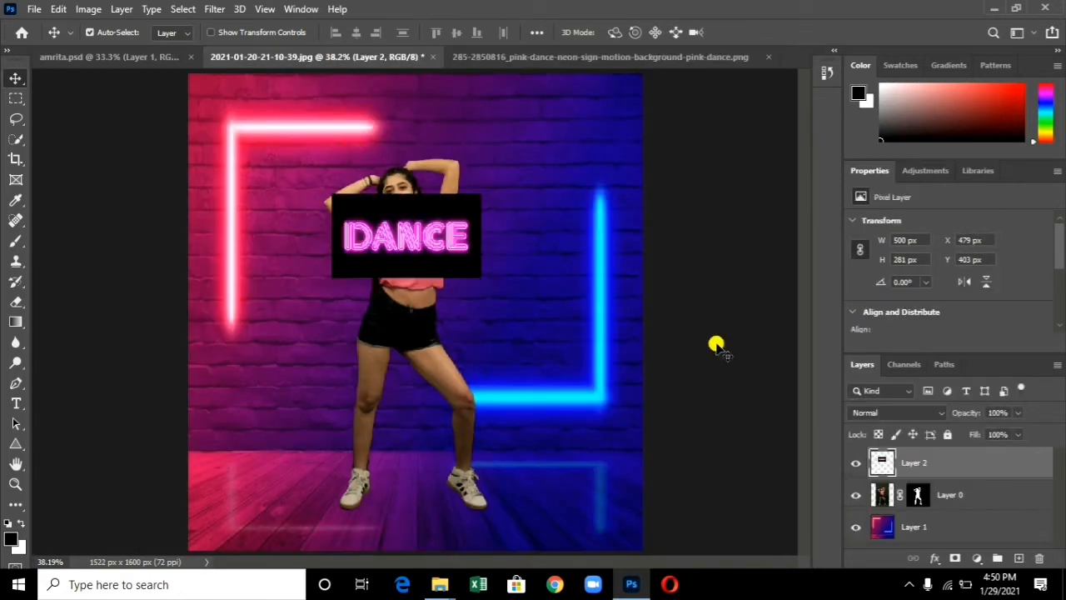
click(906, 414)
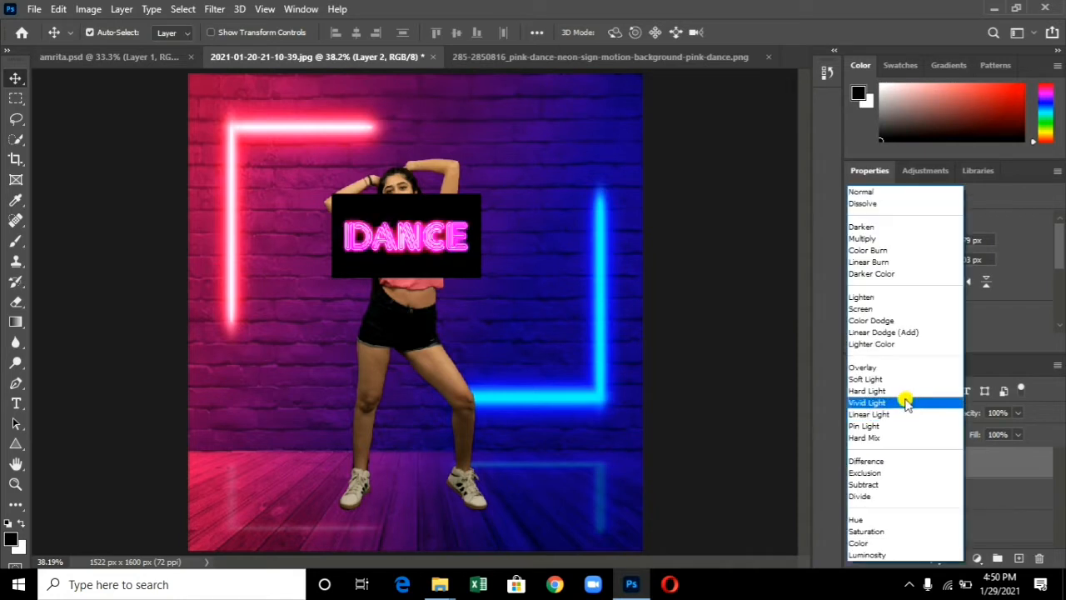
click(883, 310)
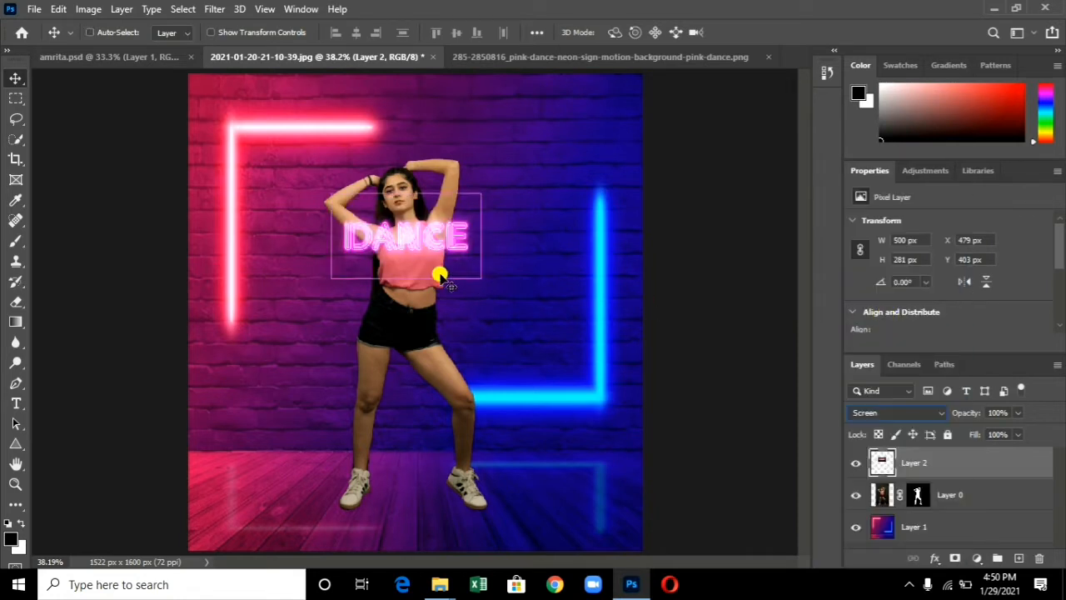
Enlarge the DANCE sign to about 924 x 535 px and position it across the dancer's head and shoulders
key(ctrl+t)
drag(481, 194, 602, 112)
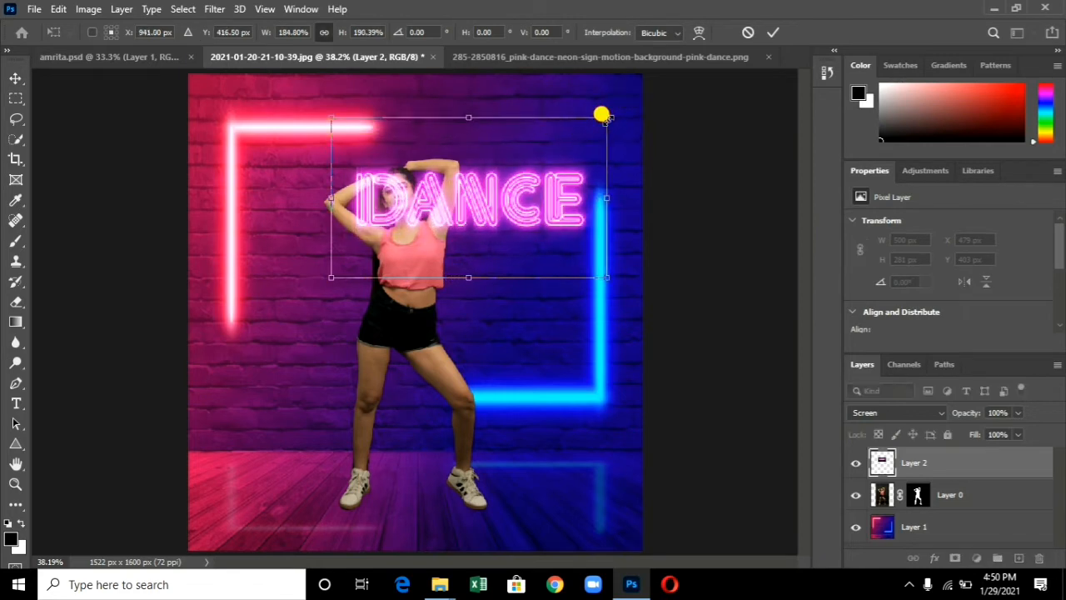
key(Return)
drag(547, 210, 491, 213)
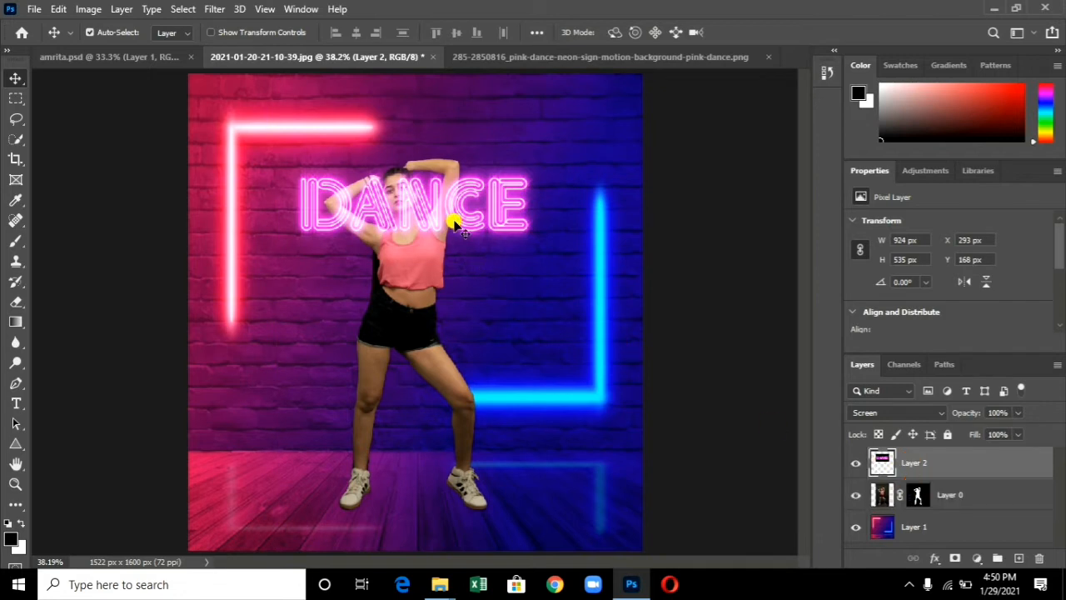
Move the DANCE layer below the dancer layer and enlarge the sign to about 1055 x 582 px, centred behind her
drag(988, 463, 988, 498)
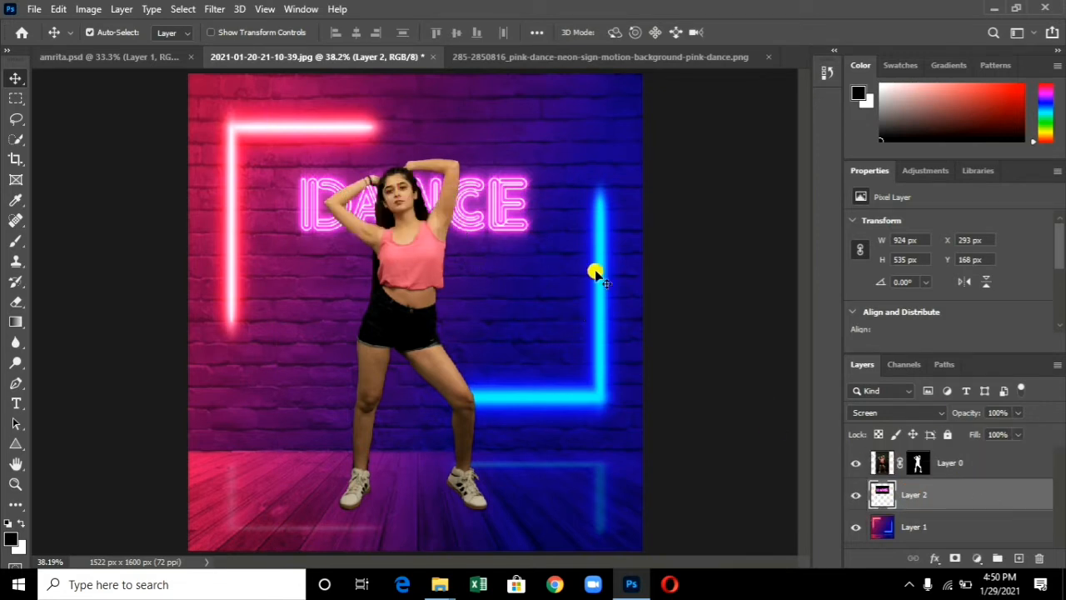
key(ctrl+t)
drag(547, 278, 583, 291)
drag(539, 243, 511, 256)
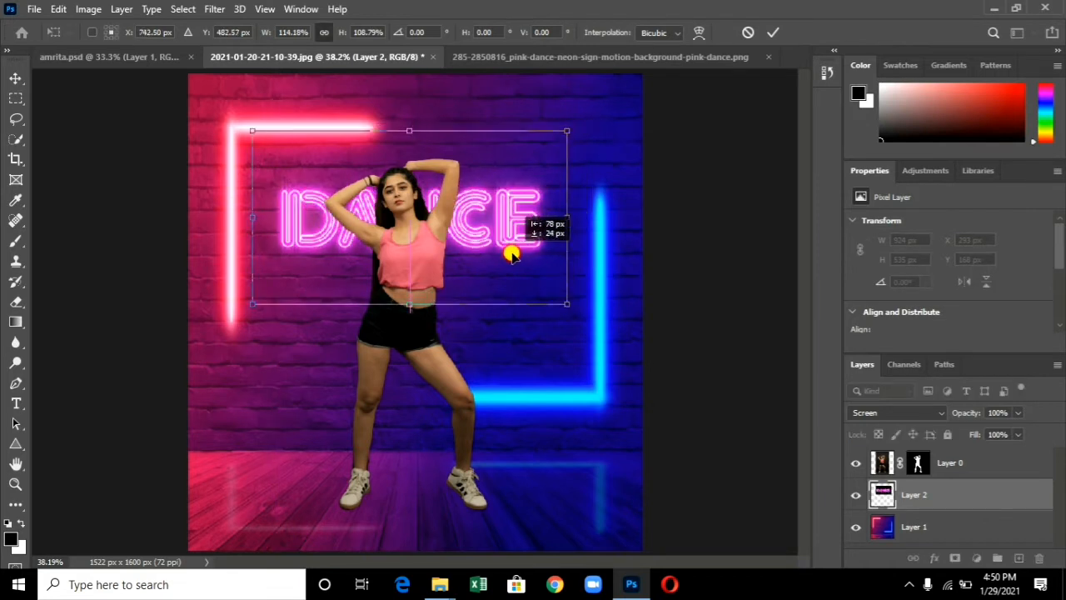
key(Return)
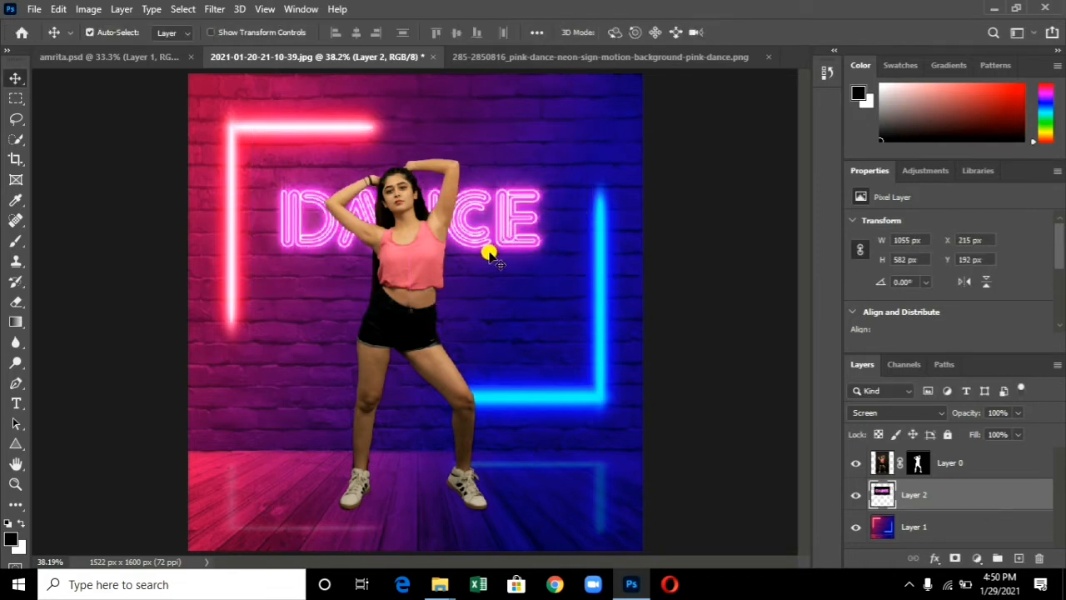
Nudge the DANCE sign 4 px to the right and close the sign's source image
key(Right)
key(Right)
key(Right)
key(Right)
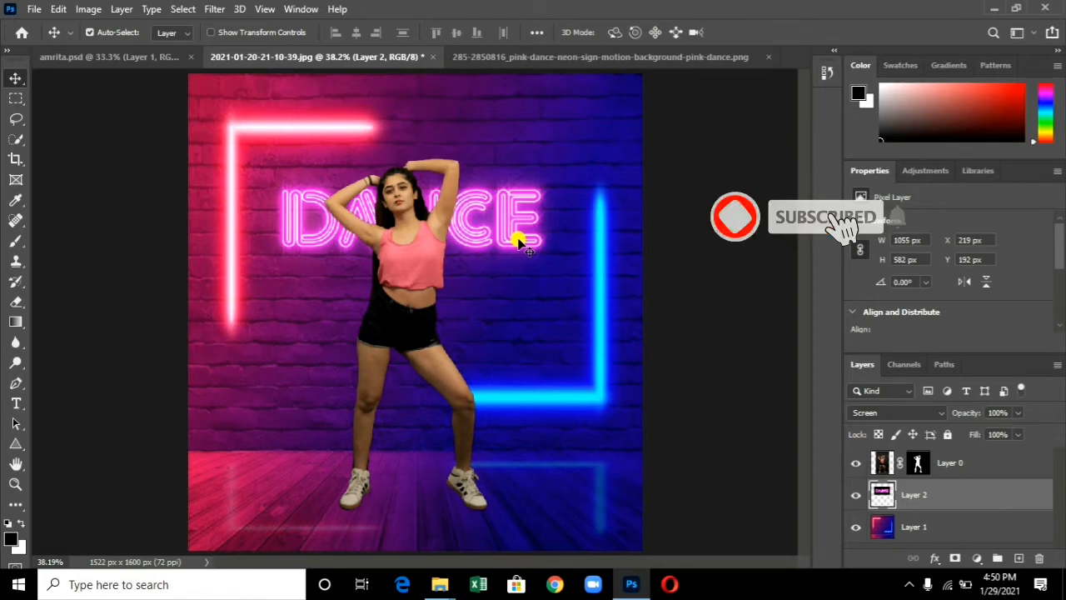
click(772, 62)
Copy the neon spiral from 512x512bb.jpg into the dancer document, place it above the dancer layer and set its blend mode to Lighten
mouse_move(453, 376)
mouse_down()
mouse_move(345, 52)
mouse_move(416, 316)
mouse_up()
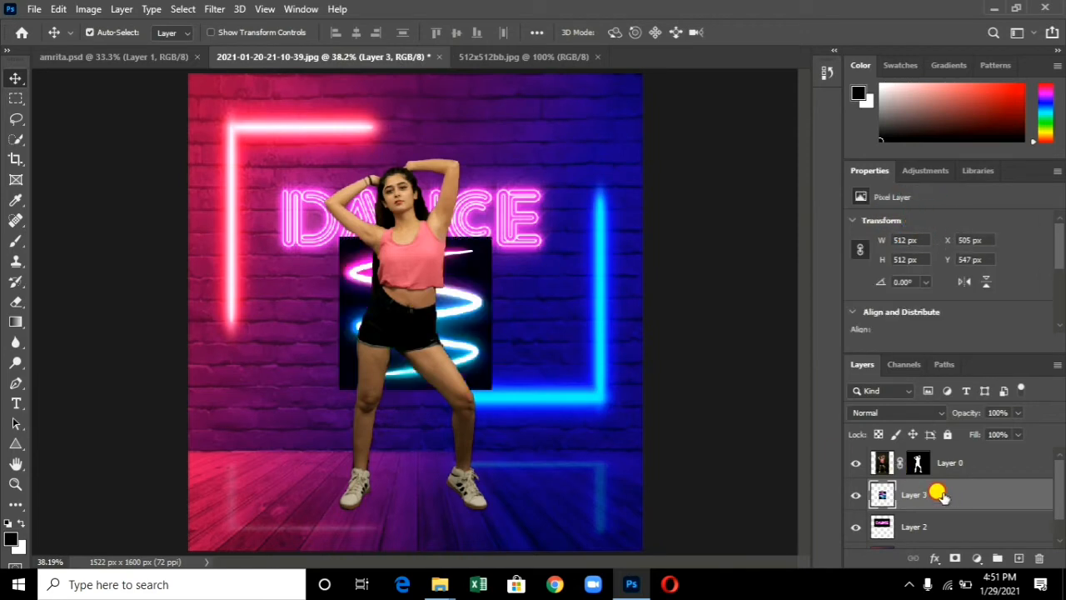
drag(938, 491, 926, 453)
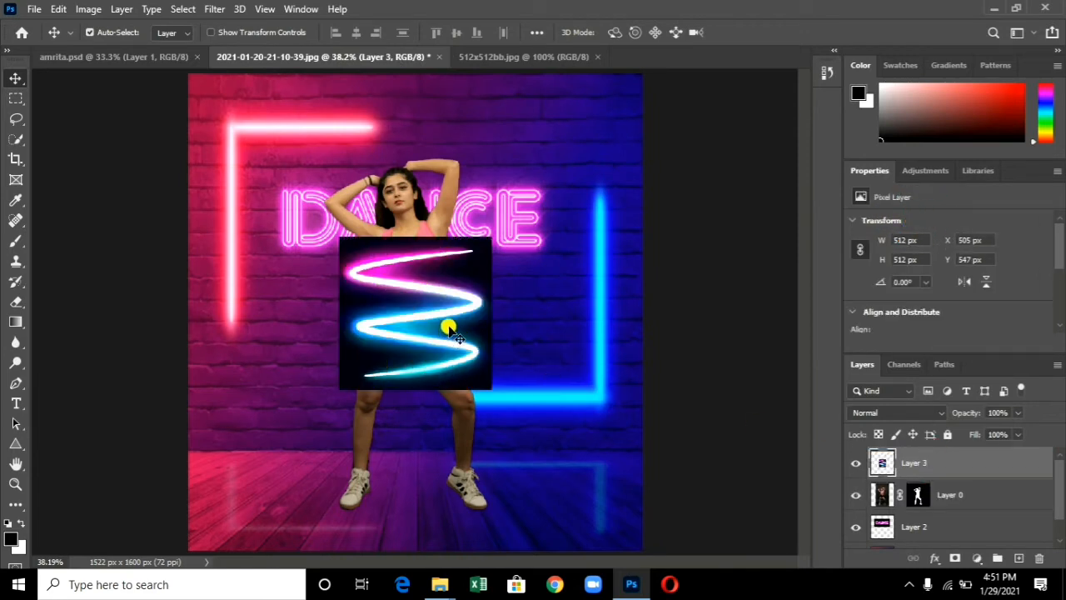
click(863, 412)
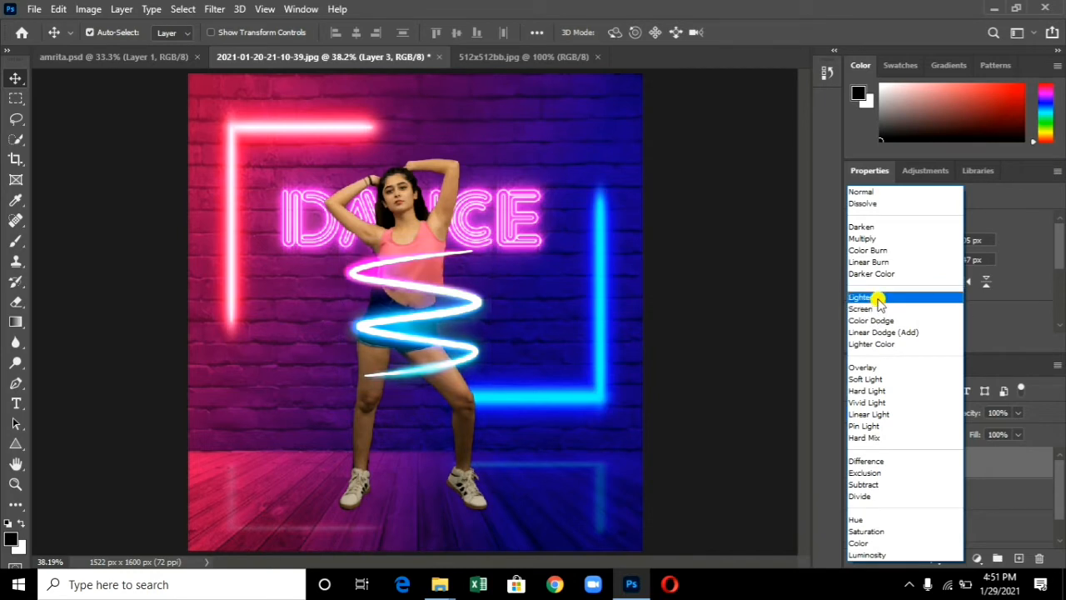
click(875, 298)
key(ctrl+y)
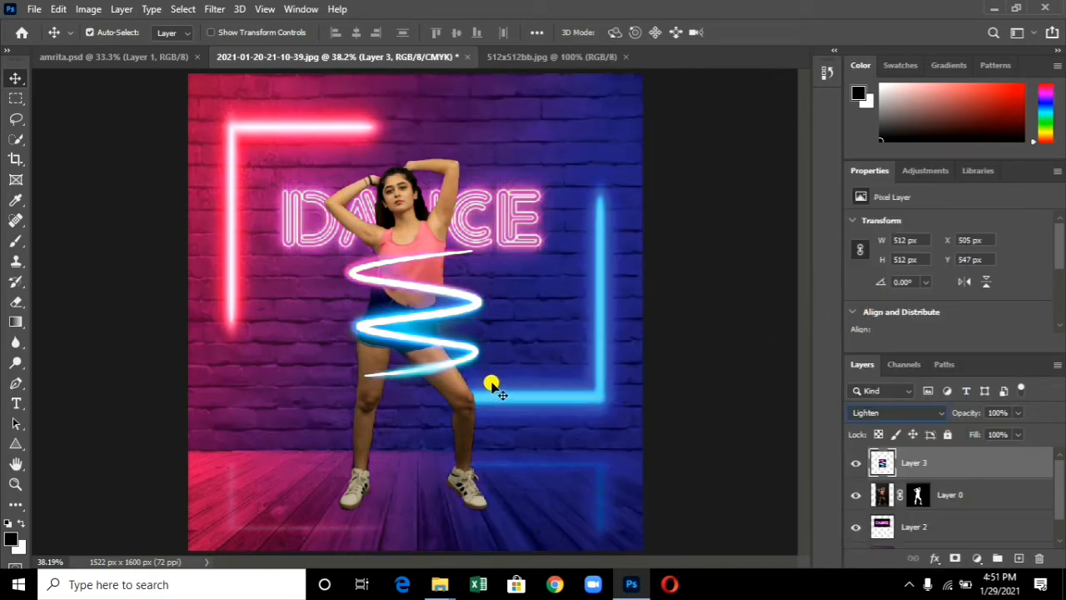
click(787, 417)
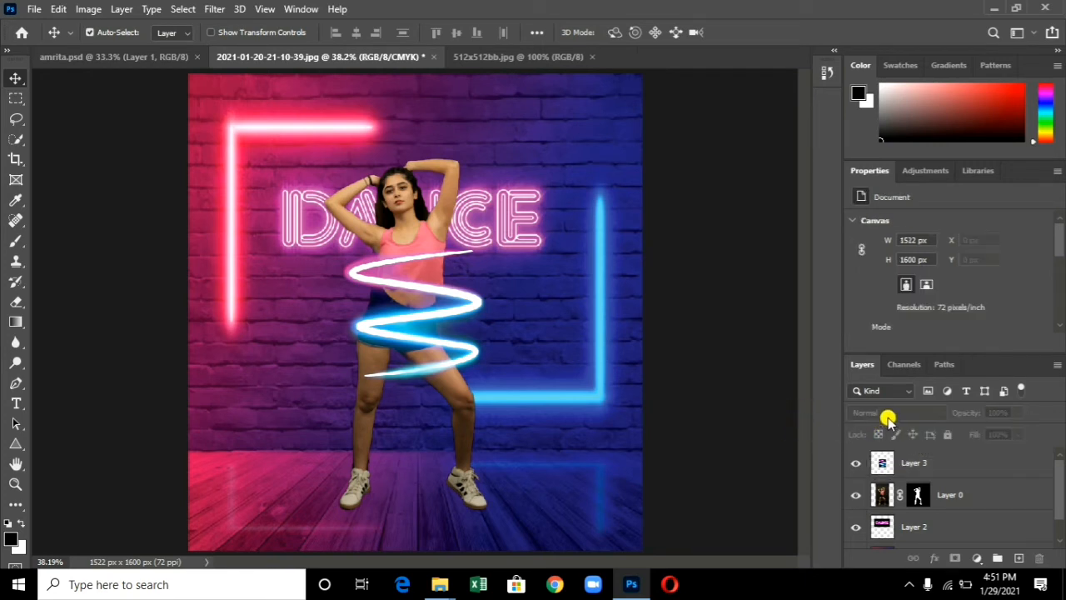
Select the neon spiral layer and enlarge it up and to the left with Free Transform, keeping its lower-right corner fixed
click(914, 461)
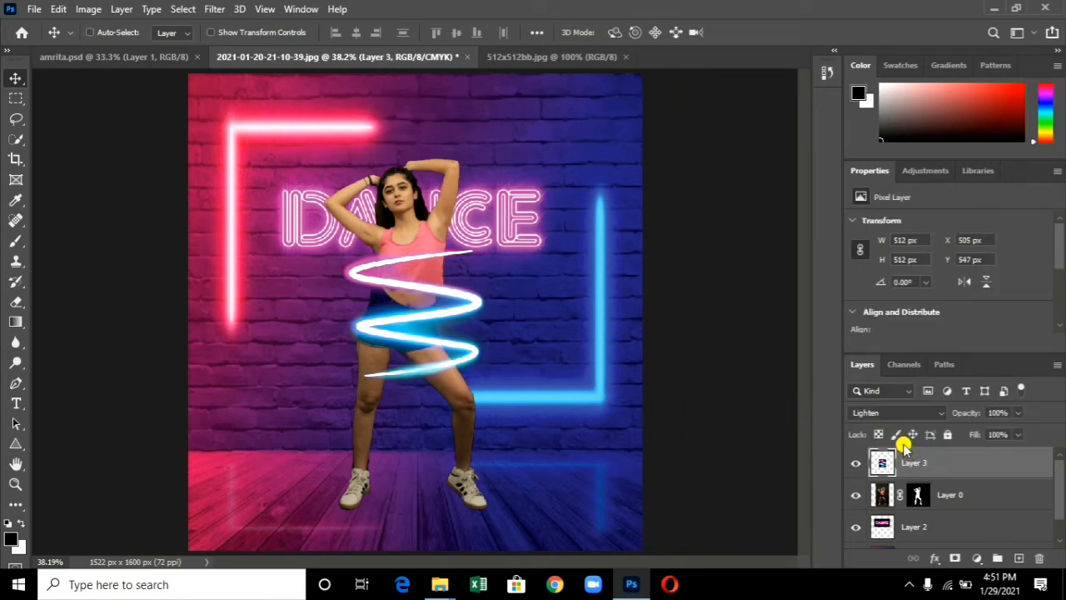
key(ctrl+t)
drag(333, 237, 194, 145)
drag(492, 389, 509, 405)
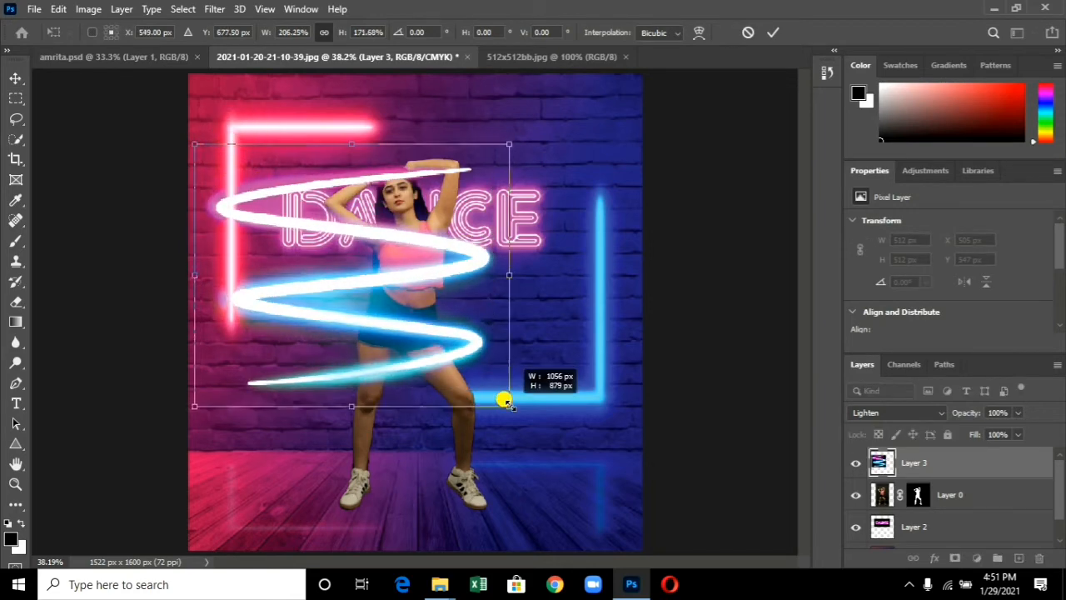
drag(442, 345, 500, 388)
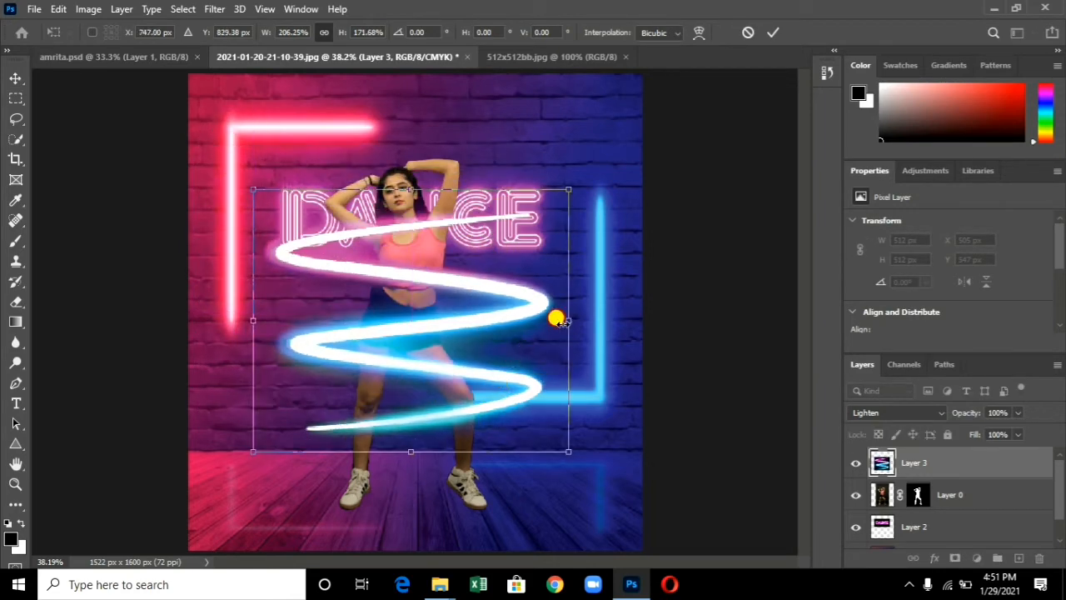
drag(568, 320, 465, 317)
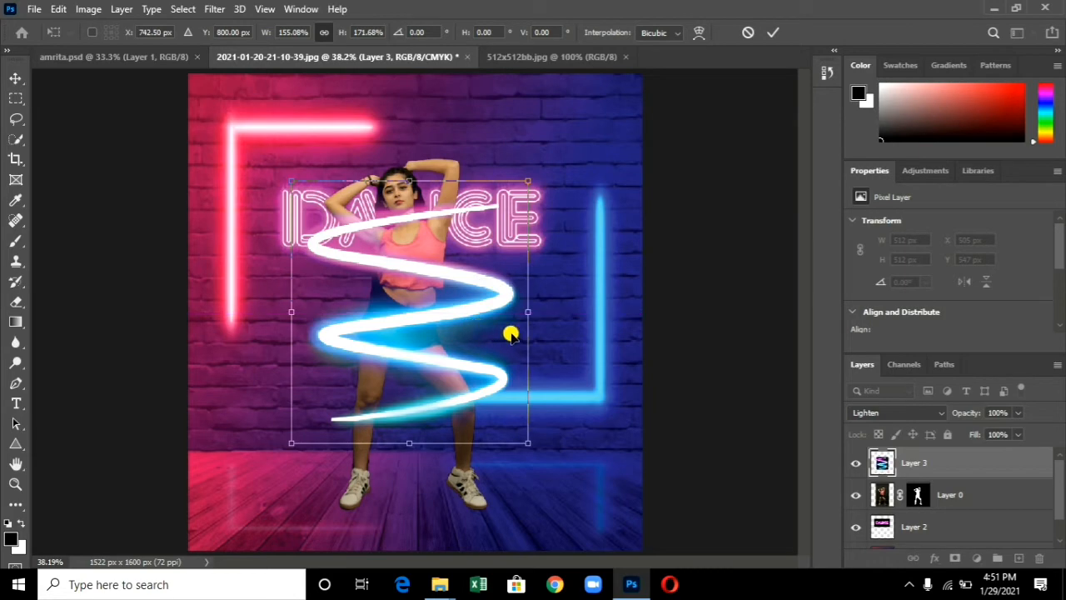
key(ctrl+z)
key(ctrl+z)
key(ctrl+z)
key(ctrl+z)
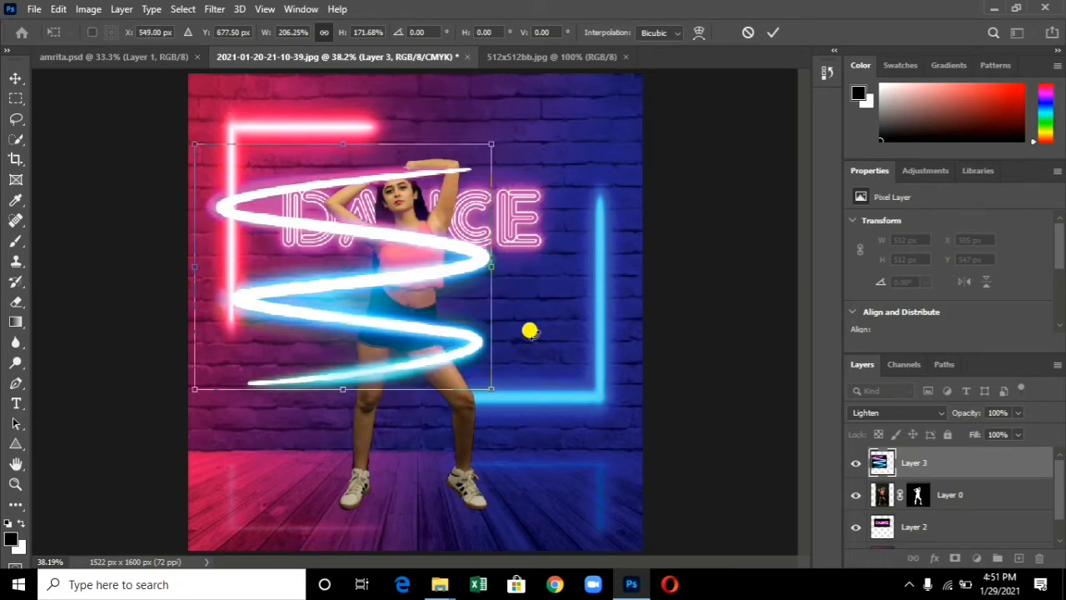
Resize the neon spiral to about 860 x 952 px and centre it over the dancer from her shoulders to her shins
drag(487, 385, 588, 511)
drag(544, 453, 488, 405)
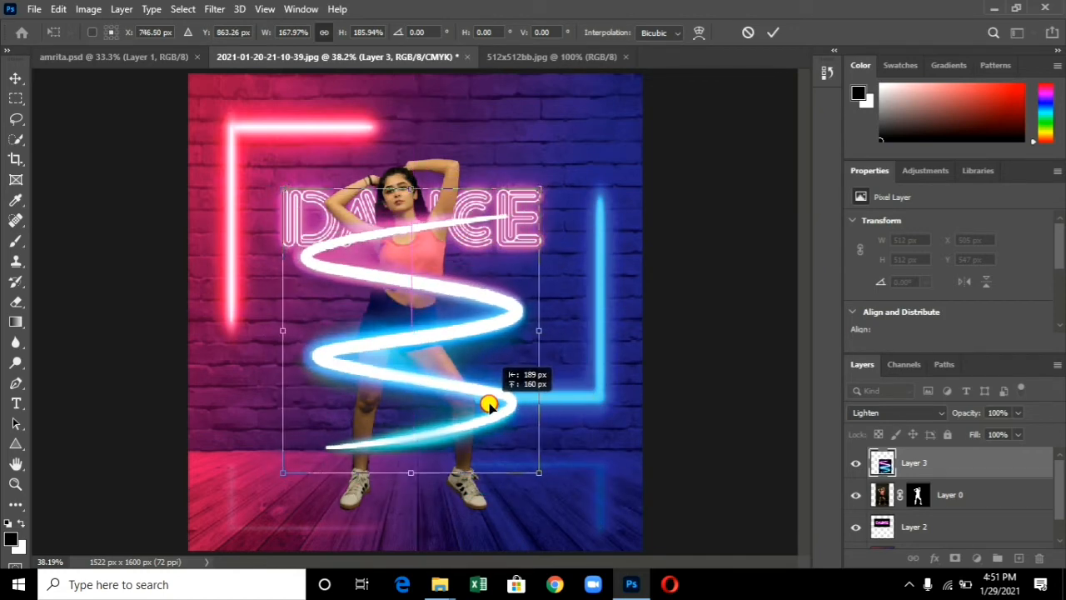
key(Return)
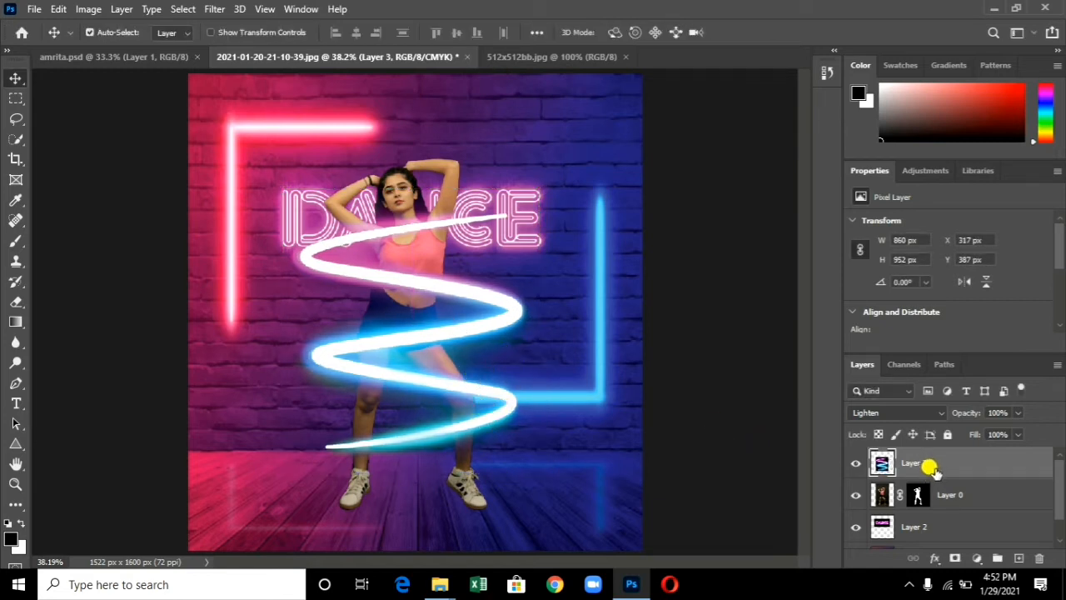
Add a layer mask to the neon spiral layer and load the dancer's mask as a selection
click(955, 558)
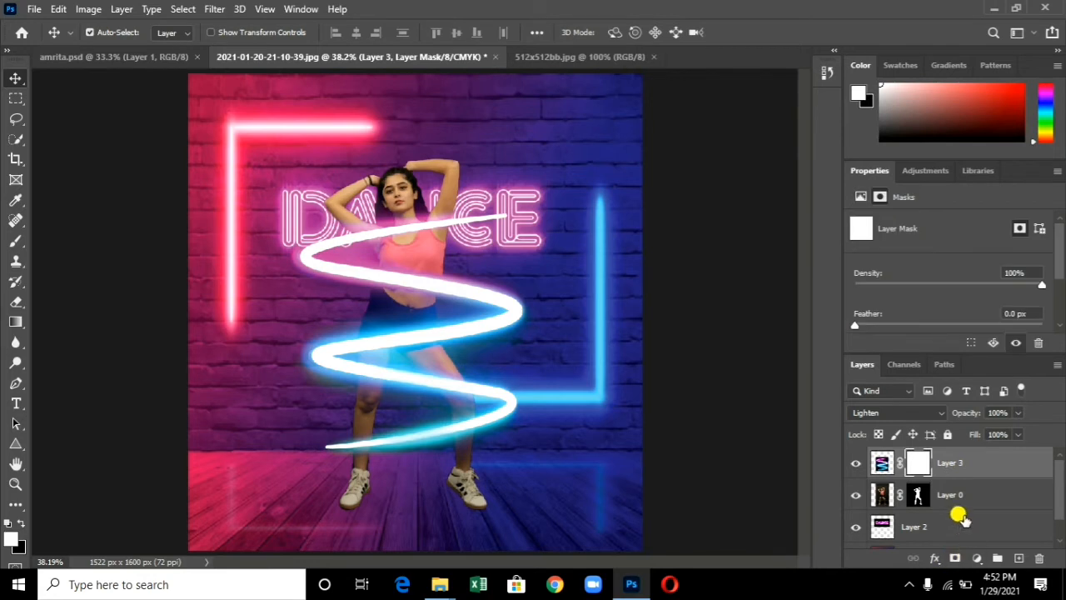
scroll(956, 517, down, 1)
ctrl+click(917, 469)
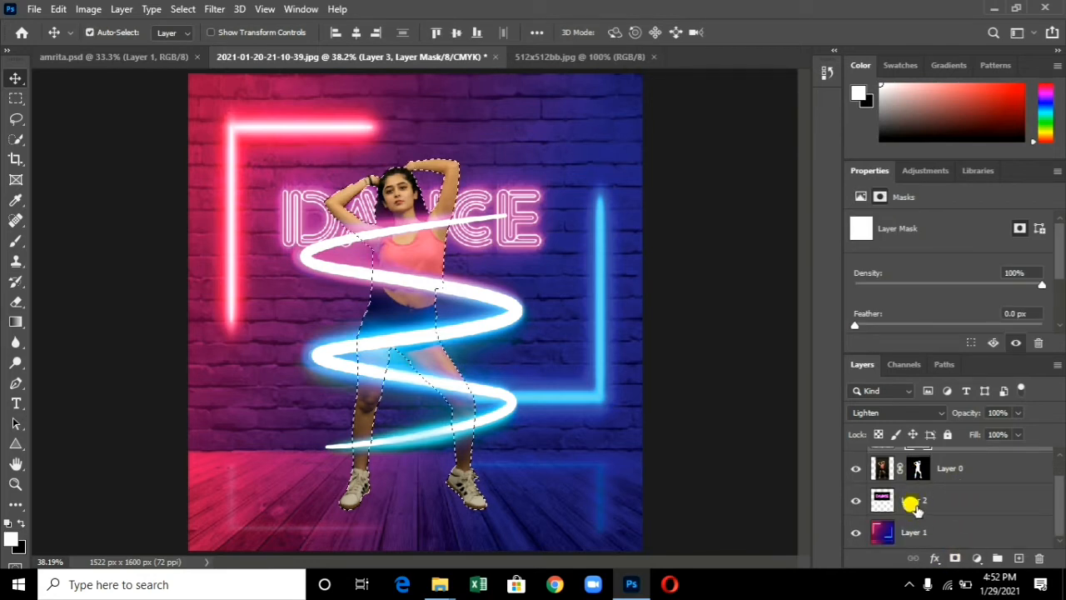
scroll(914, 500, up, 1)
Paint black on the spiral's mask within the selection, hiding alternate strands over the dancer's chest, shorts and lower legs so the spiral wraps around her
click(16, 241)
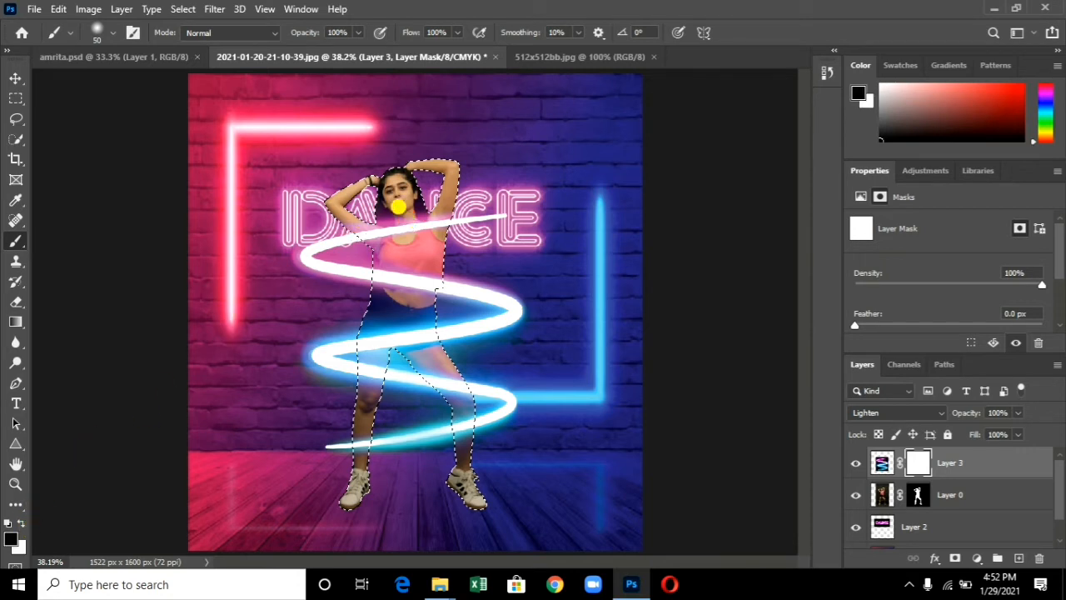
mouse_move(446, 220)
mouse_down()
mouse_move(342, 241)
mouse_move(484, 217)
mouse_move(405, 214)
mouse_up()
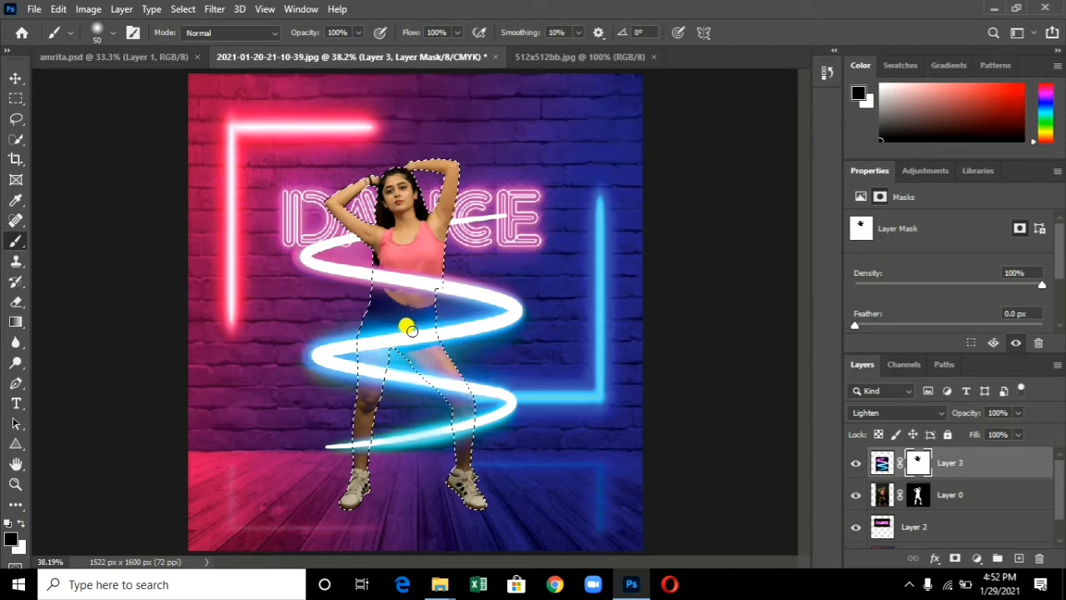
mouse_move(420, 333)
mouse_down()
mouse_move(346, 335)
mouse_move(435, 335)
mouse_move(358, 343)
mouse_move(432, 326)
mouse_move(368, 310)
mouse_move(407, 313)
mouse_move(437, 323)
mouse_move(402, 313)
mouse_move(419, 325)
mouse_move(408, 340)
mouse_move(348, 336)
mouse_move(457, 333)
mouse_move(347, 331)
mouse_move(414, 335)
mouse_move(368, 343)
mouse_move(404, 345)
mouse_move(368, 354)
mouse_move(440, 354)
mouse_up()
drag(362, 350, 448, 367)
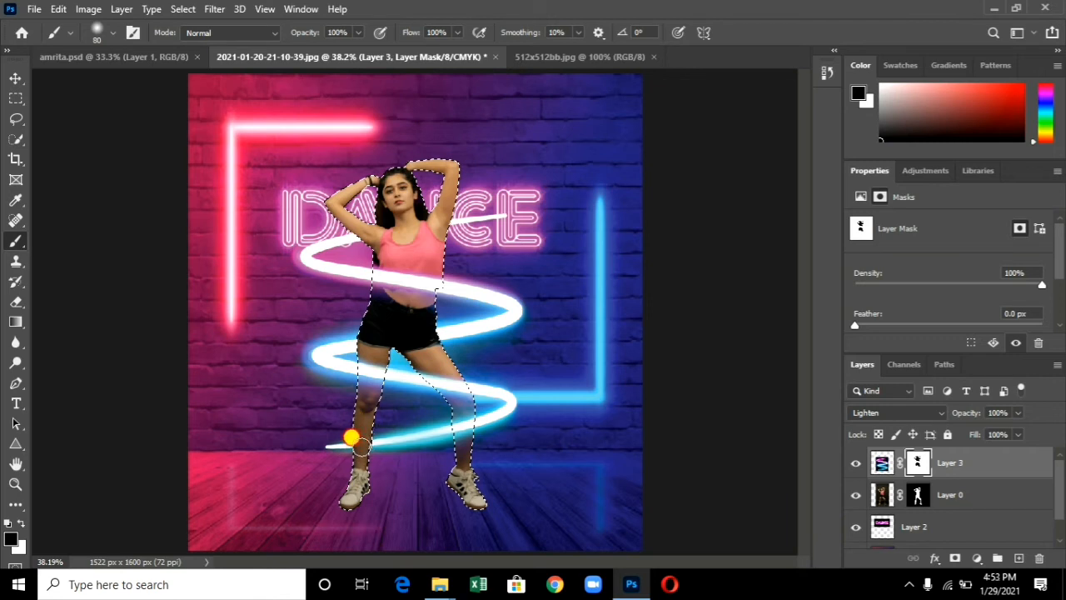
mouse_move(430, 426)
mouse_down()
mouse_move(468, 421)
mouse_move(465, 411)
mouse_move(390, 417)
mouse_up()
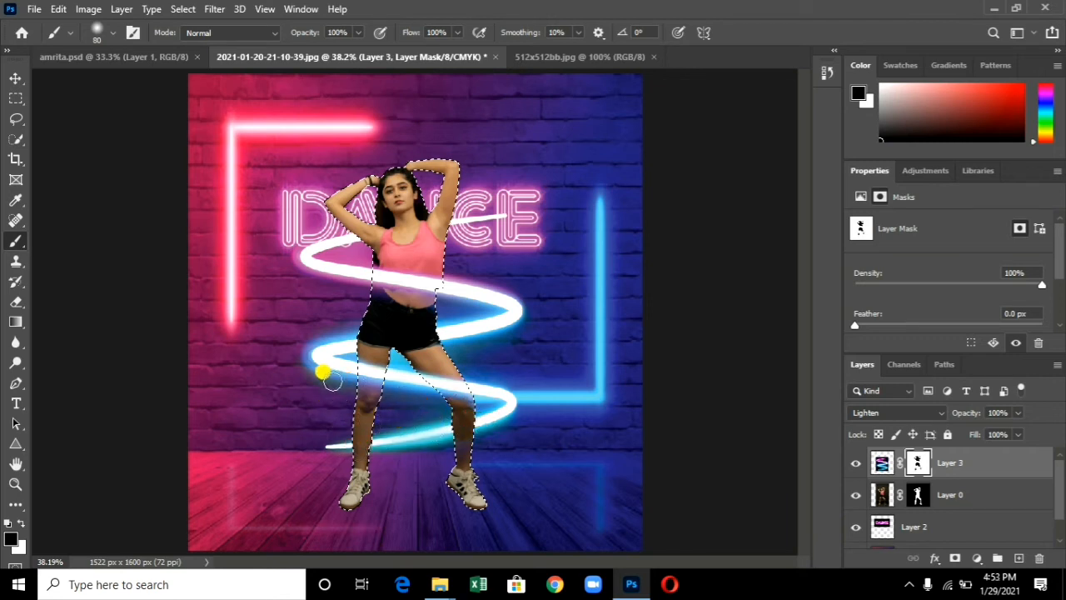
drag(331, 381, 387, 336)
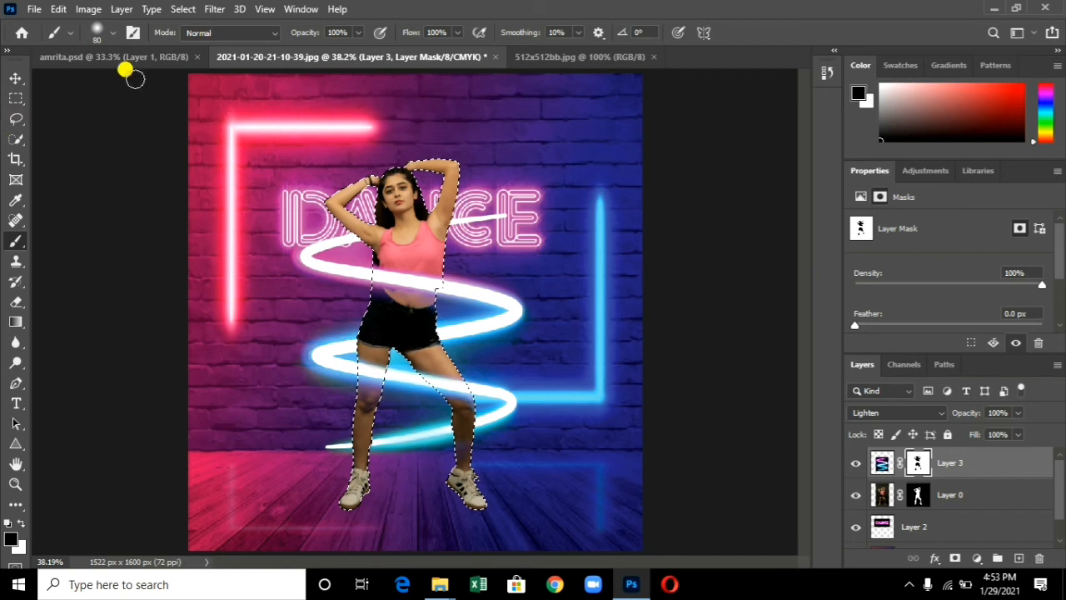
Lower the brush opacity to 34% and paint white on the spiral's mask to restore a faint blue glow on the dancer's shorts
click(20, 524)
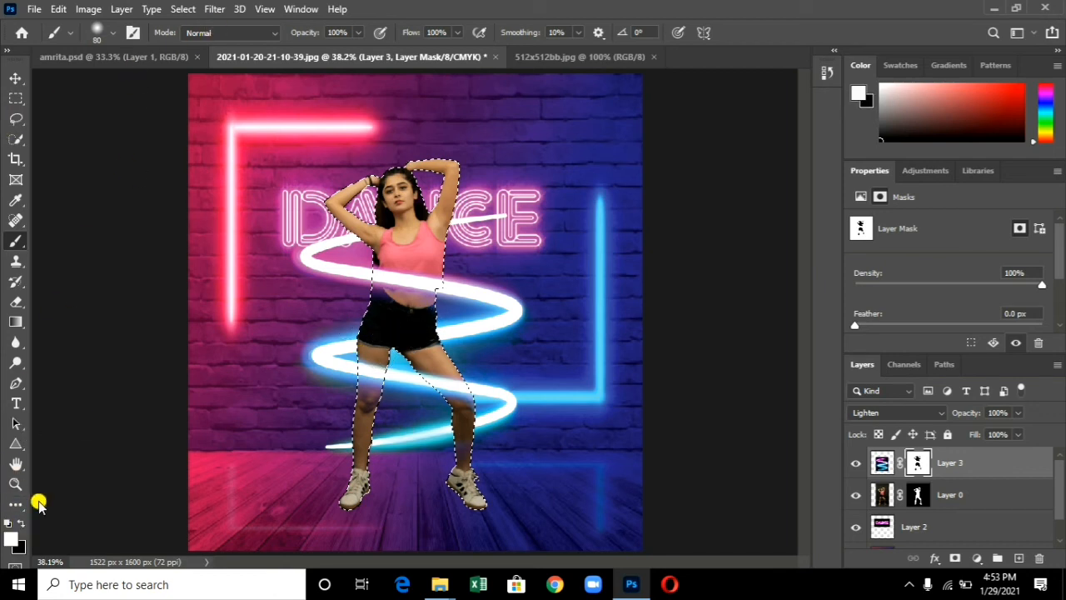
click(359, 33)
mouse_move(369, 281)
mouse_down()
mouse_move(430, 296)
mouse_move(334, 304)
mouse_up()
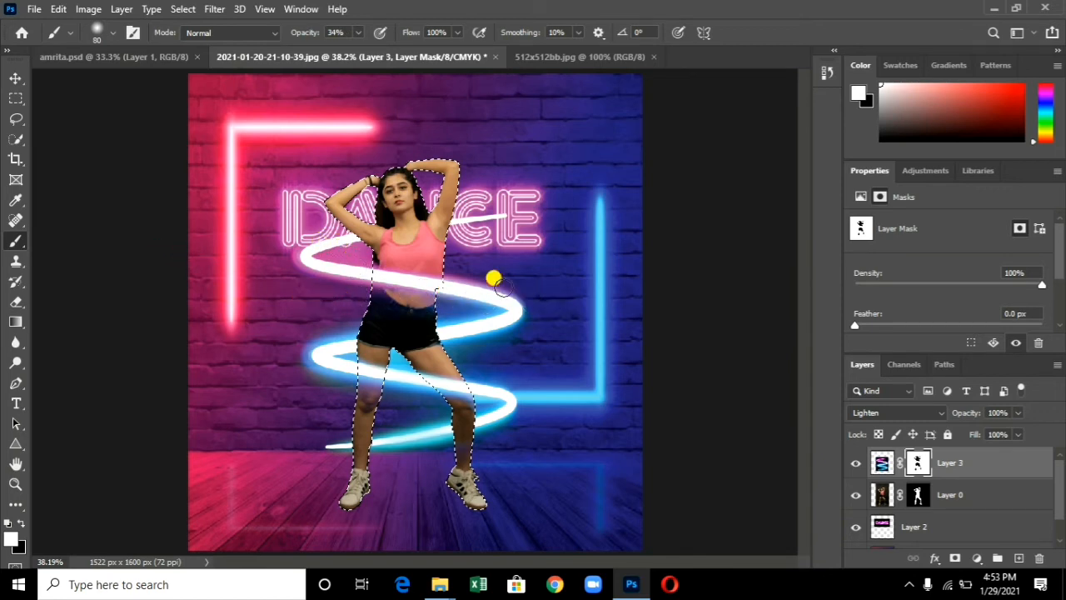
mouse_move(429, 403)
mouse_down()
mouse_move(471, 435)
mouse_move(304, 450)
mouse_move(309, 427)
mouse_up()
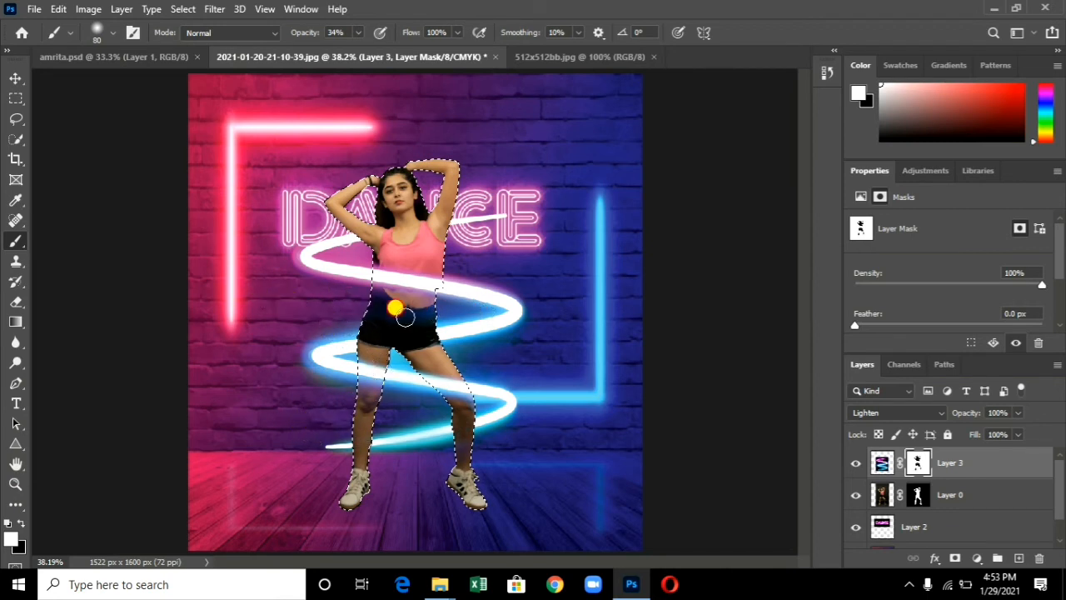
drag(405, 317, 443, 308)
click(16, 305)
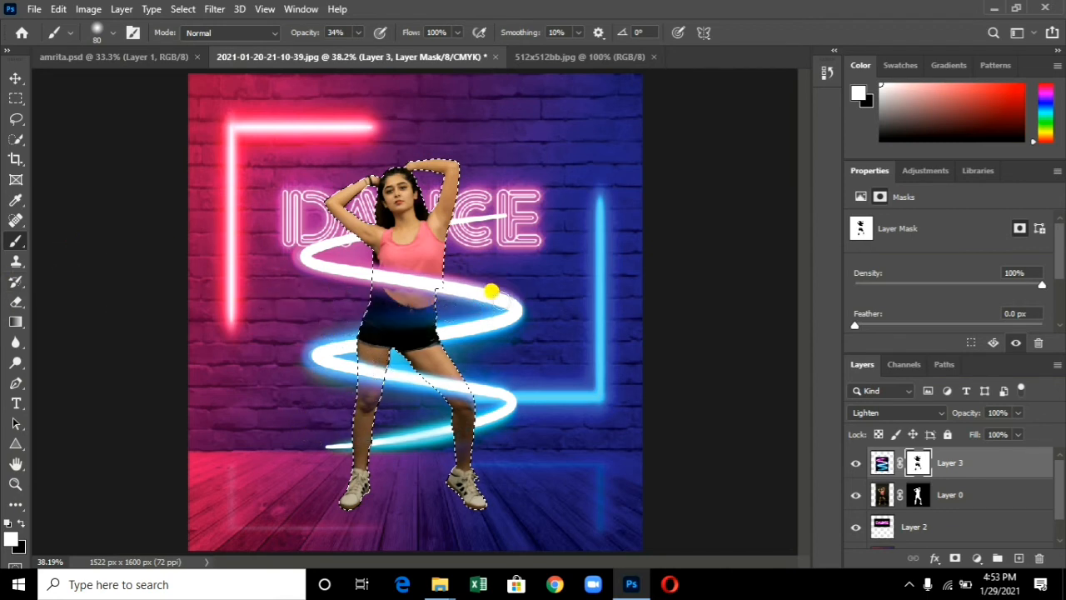
Soften the glow on the shorts with black brush strokes at 34% opacity on the spiral's mask, and clear the selection
click(20, 525)
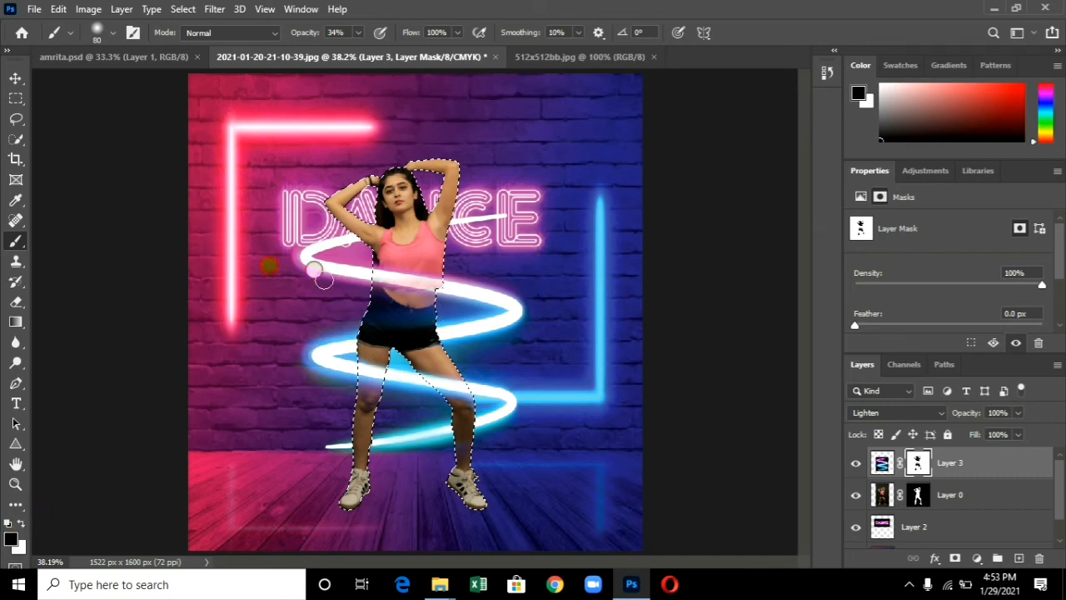
drag(433, 320, 432, 316)
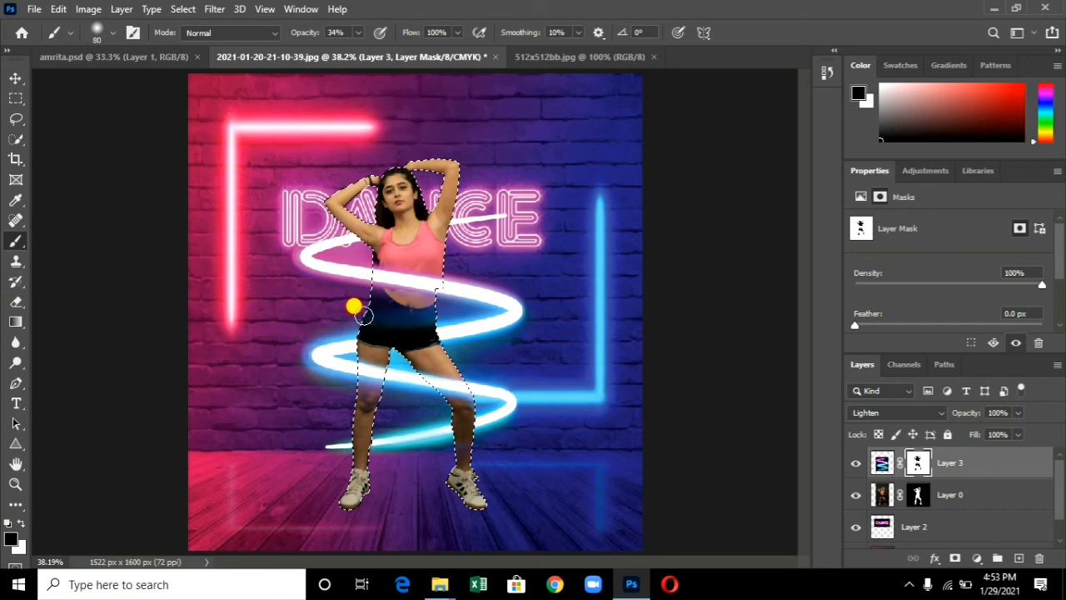
drag(364, 315, 425, 320)
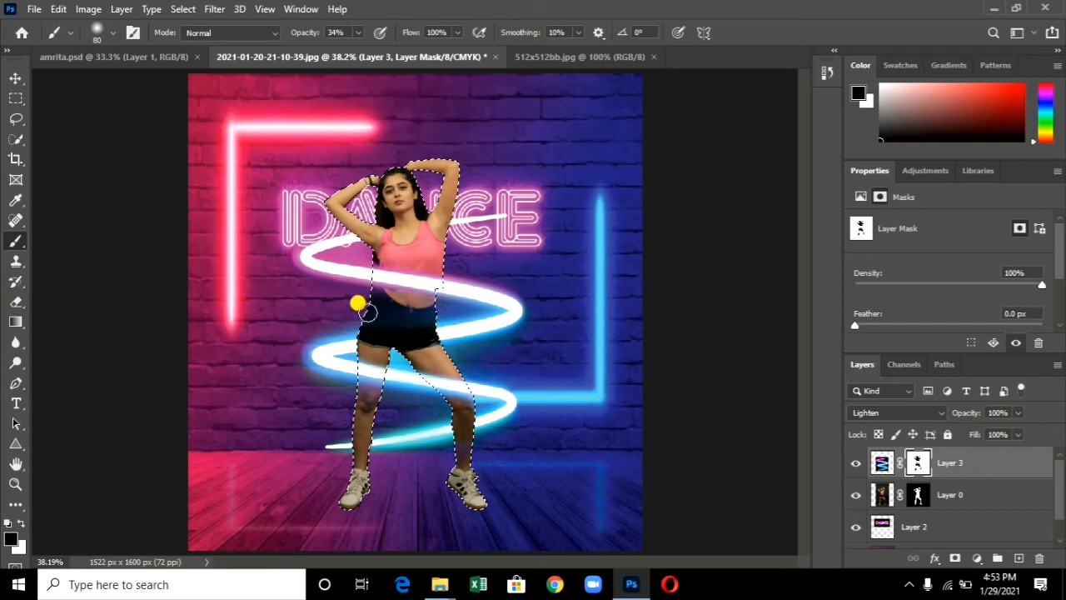
click(20, 525)
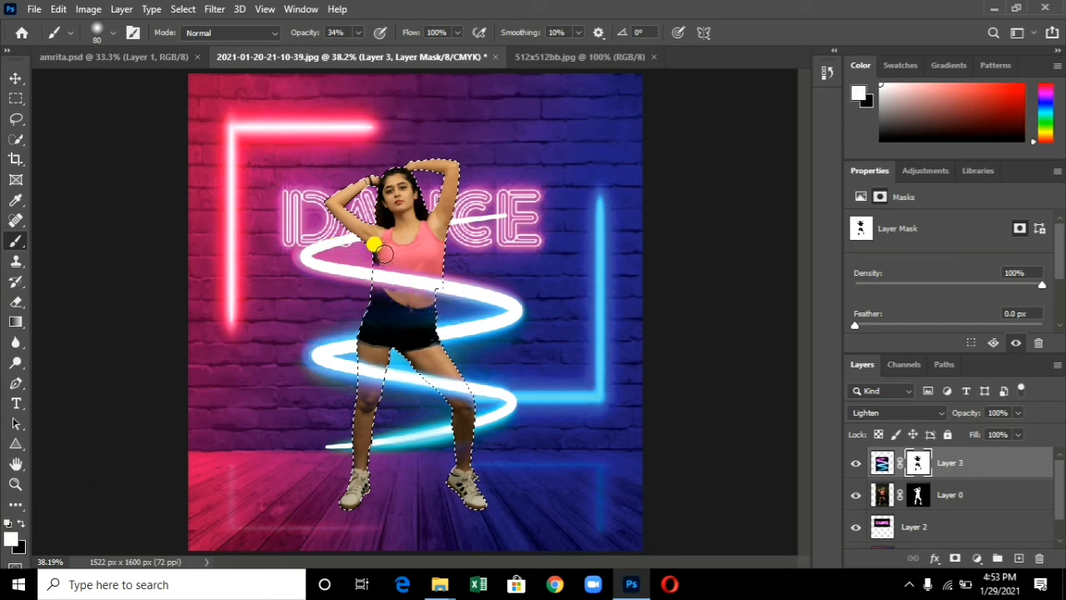
click(15, 80)
key(ctrl+d)
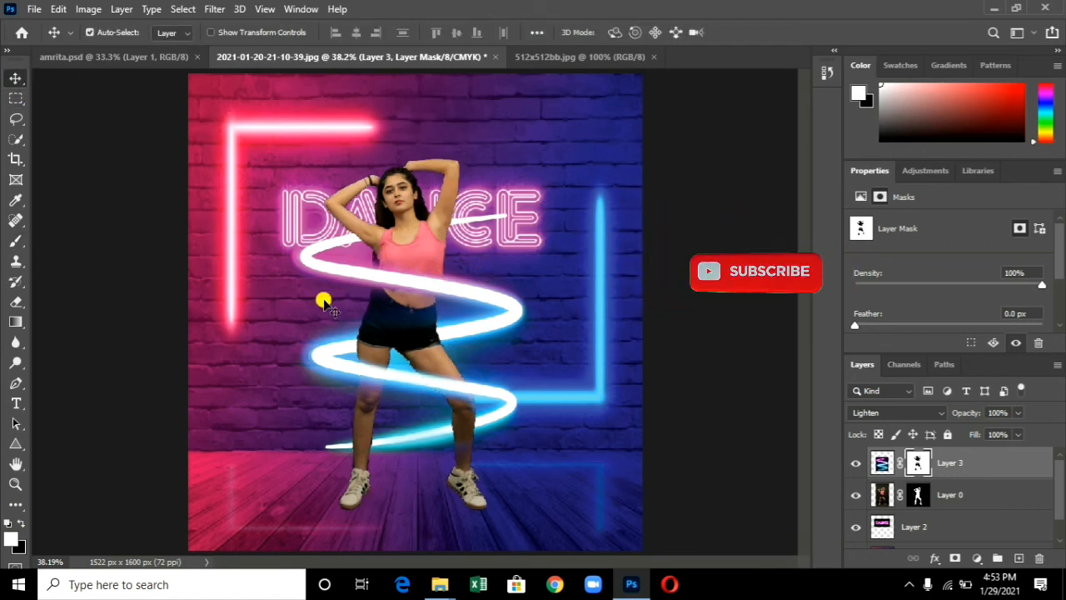